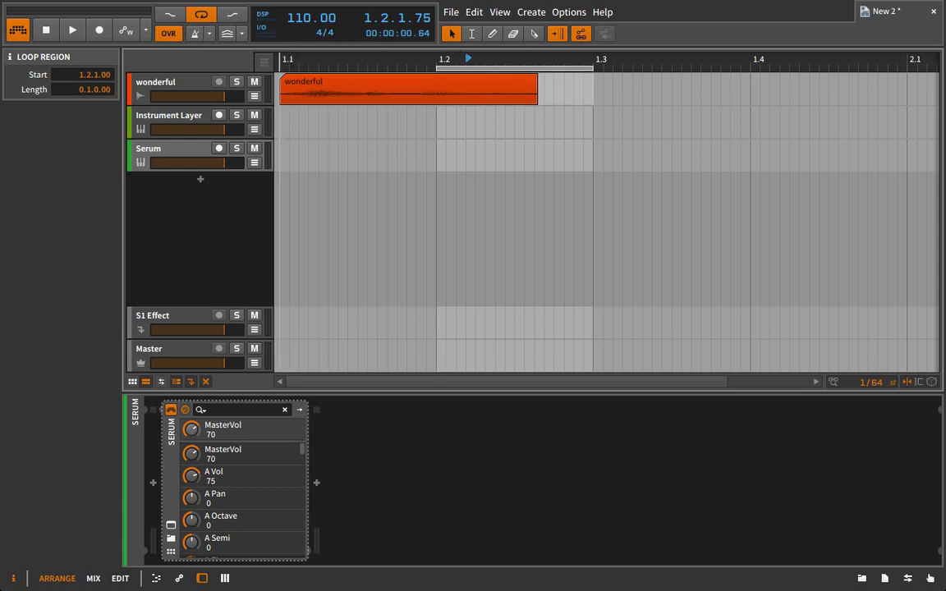
# Play the wonderful clip from the start of the arrangement
pyautogui.click(301, 61)
pyautogui.press('space')
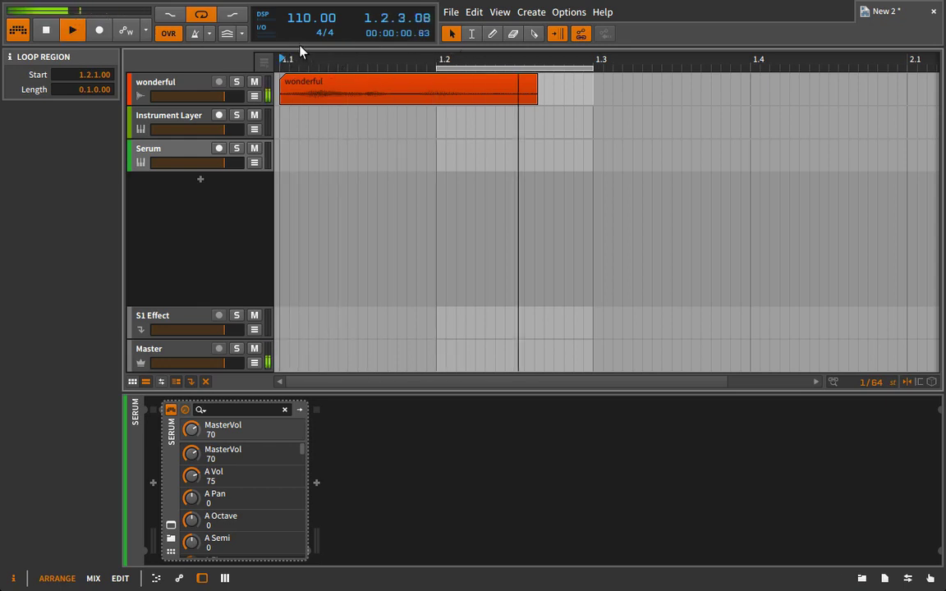
pyautogui.click(186, 15)
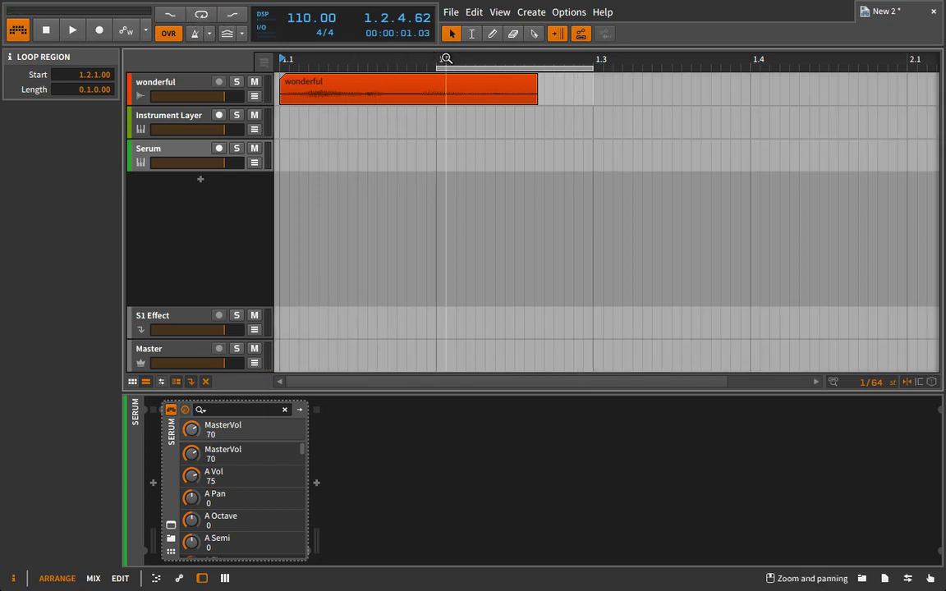
# Mark a short range of the wonderful clip starting at 1.1.3.00 and set the loop region from there
pyautogui.moveTo(446, 58); pyautogui.dragTo(511, 79)
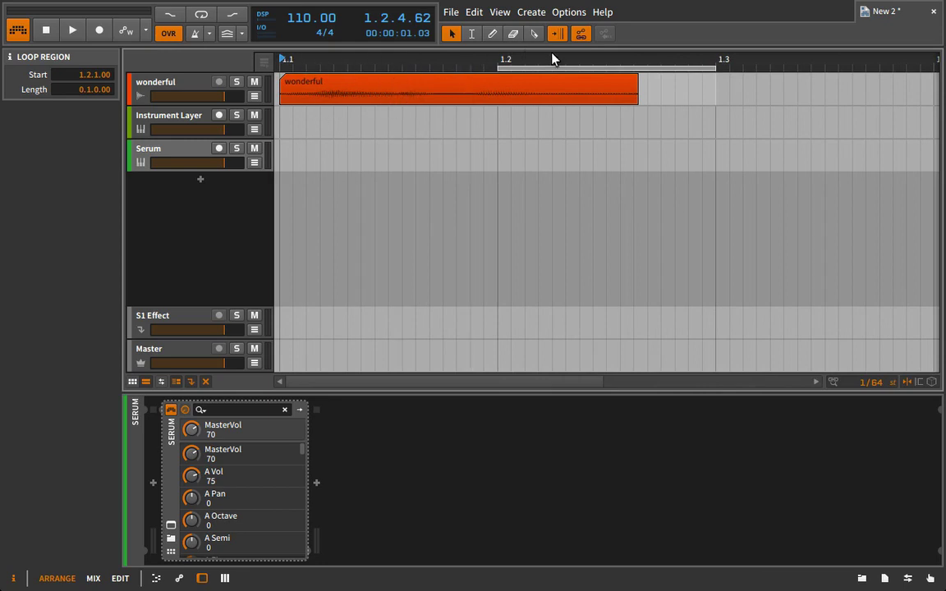
pyautogui.moveTo(521, 69); pyautogui.dragTo(657, 68)
pyautogui.click(473, 34)
pyautogui.moveTo(388, 84); pyautogui.dragTo(424, 85)
pyautogui.hotkey('ctrl', 'l')
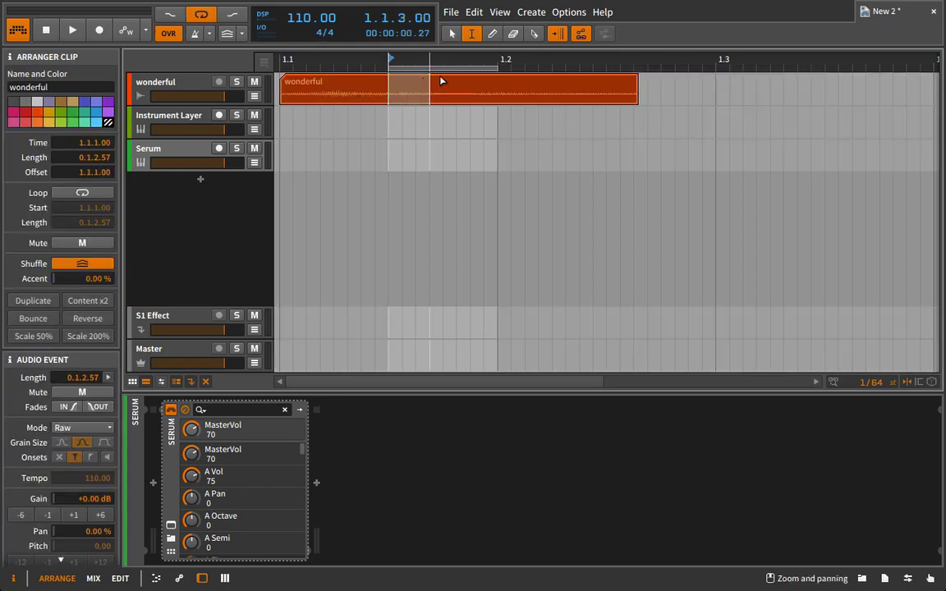
# Loop a short range of the wonderful clip just after beat 1.2 and play it, including a run-in from 1.1.1.00
pyautogui.click(524, 82)
pyautogui.moveTo(525, 82); pyautogui.dragTo(556, 79)
pyautogui.hotkey('ctrl', 'l')
pyautogui.press('space')
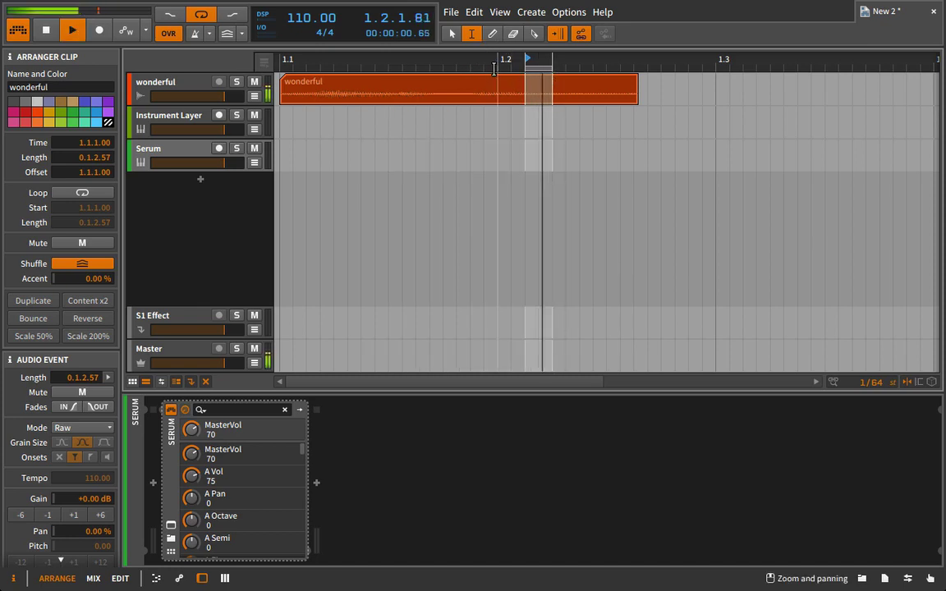
pyautogui.press('space')
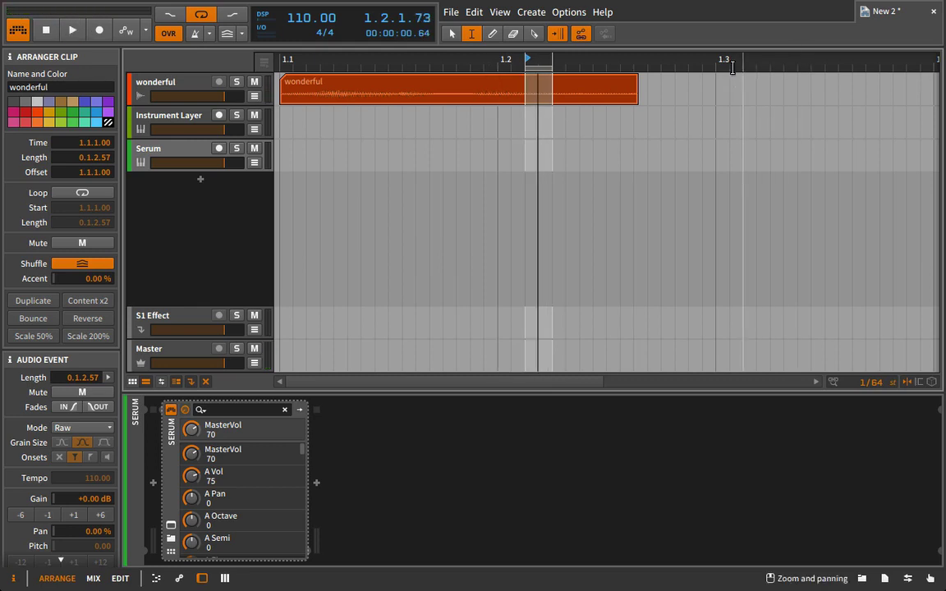
pyautogui.click(281, 155)
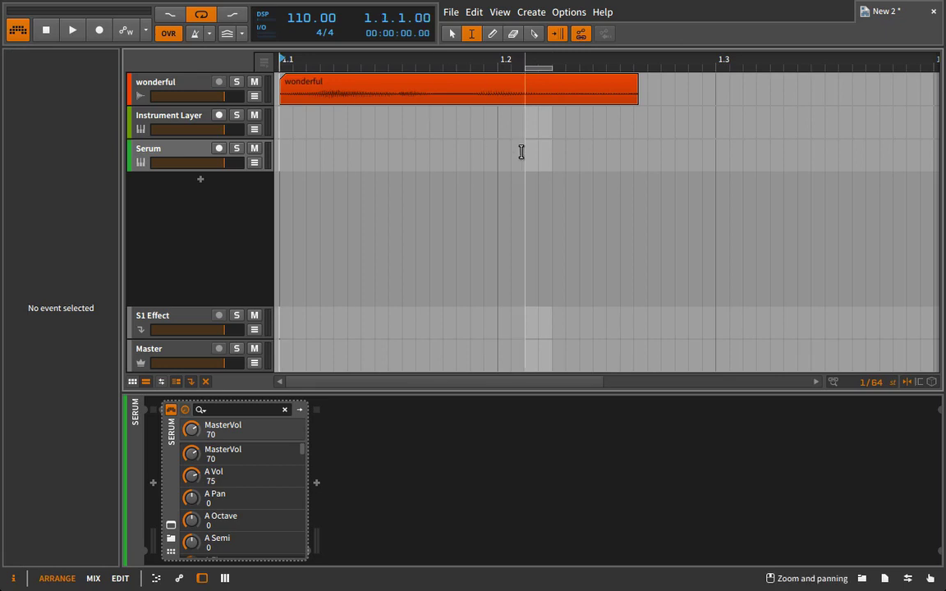
pyautogui.press('space')
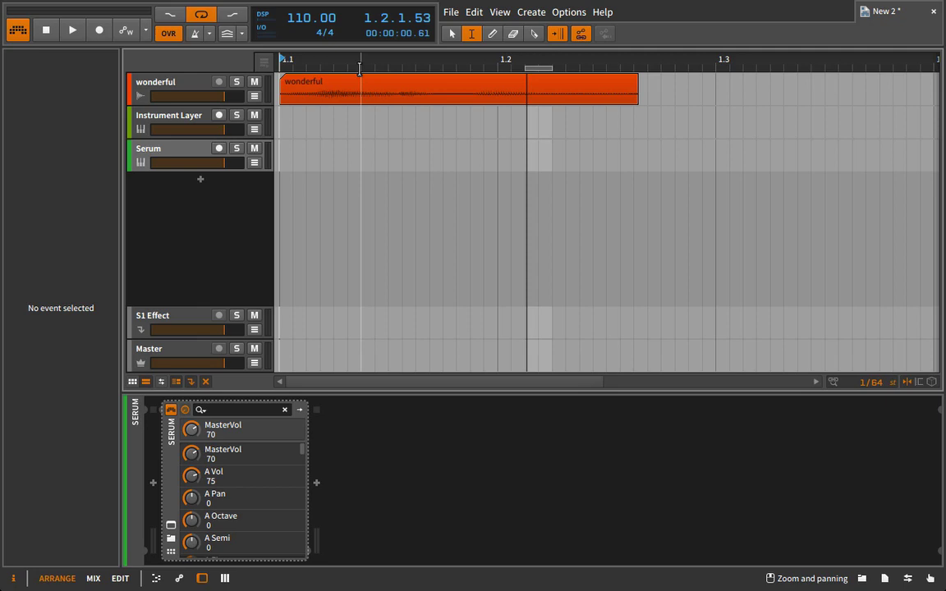
# Set the project tempo to 362 BPM and play the wonderful clip at that speed
pyautogui.click(446, 34)
pyautogui.moveTo(332, 60); pyautogui.dragTo(339, 82)
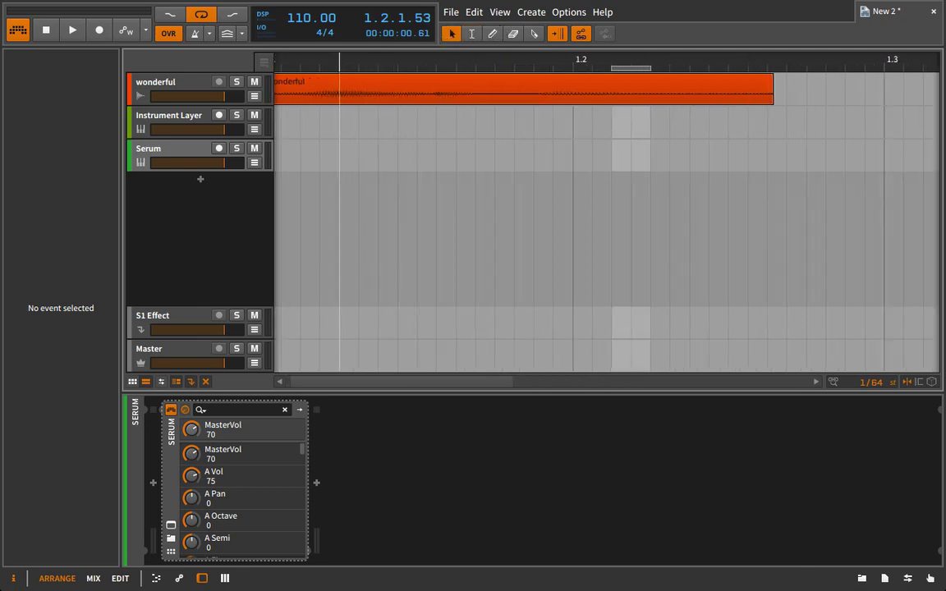
pyautogui.scroll(-3, 308, 60)
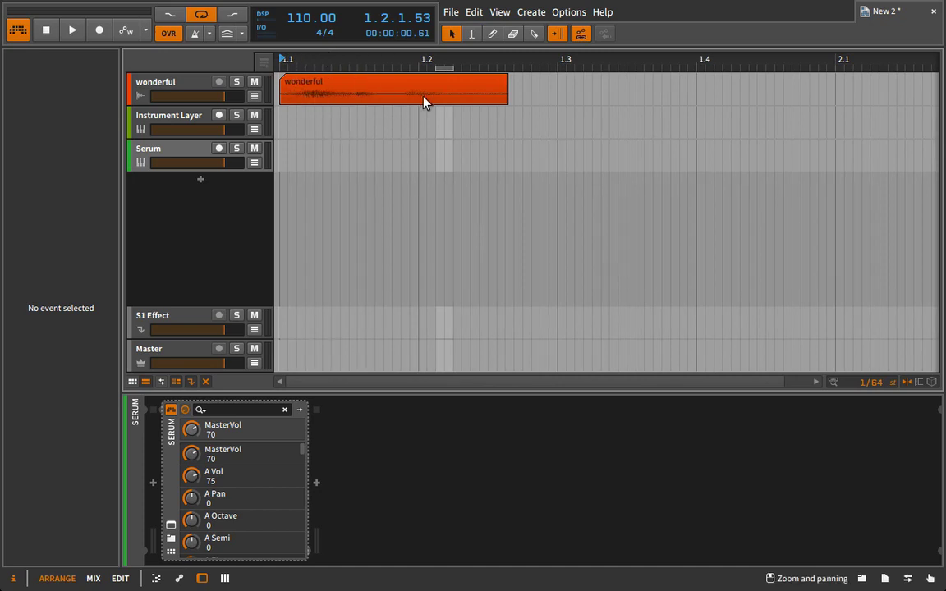
pyautogui.click(373, 91)
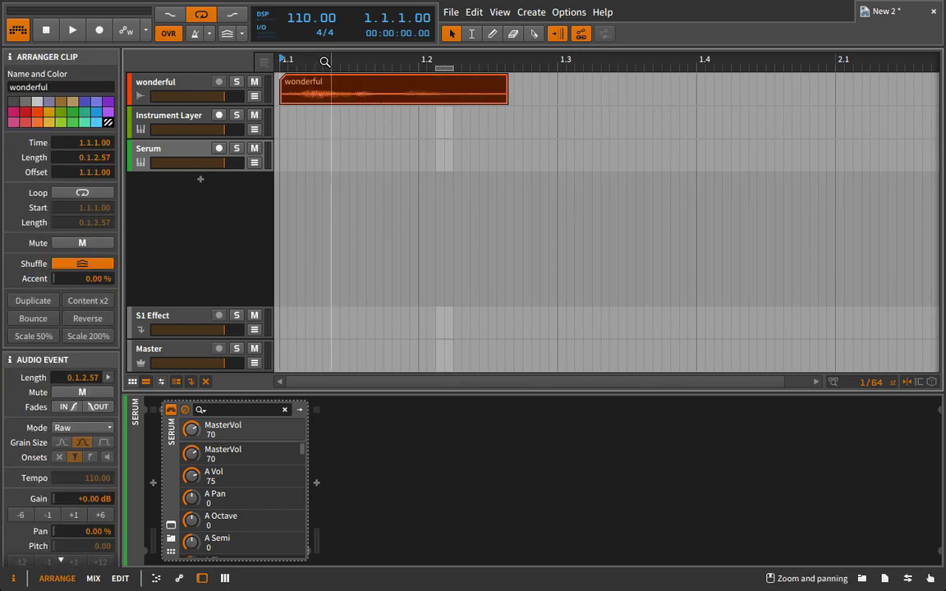
pyautogui.moveTo(301, 20)
pyautogui.mouseDown()
pyautogui.moveTo(311, 26)
pyautogui.moveTo(305, 40)
pyautogui.moveTo(307, 0)
pyautogui.moveTo(300, 3)
pyautogui.mouseUp()
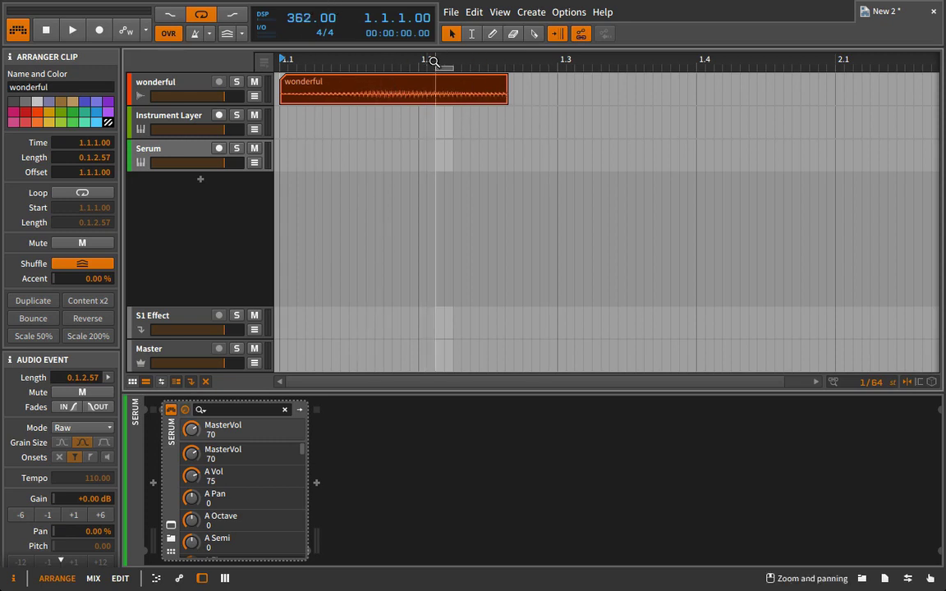
pyautogui.press('space')
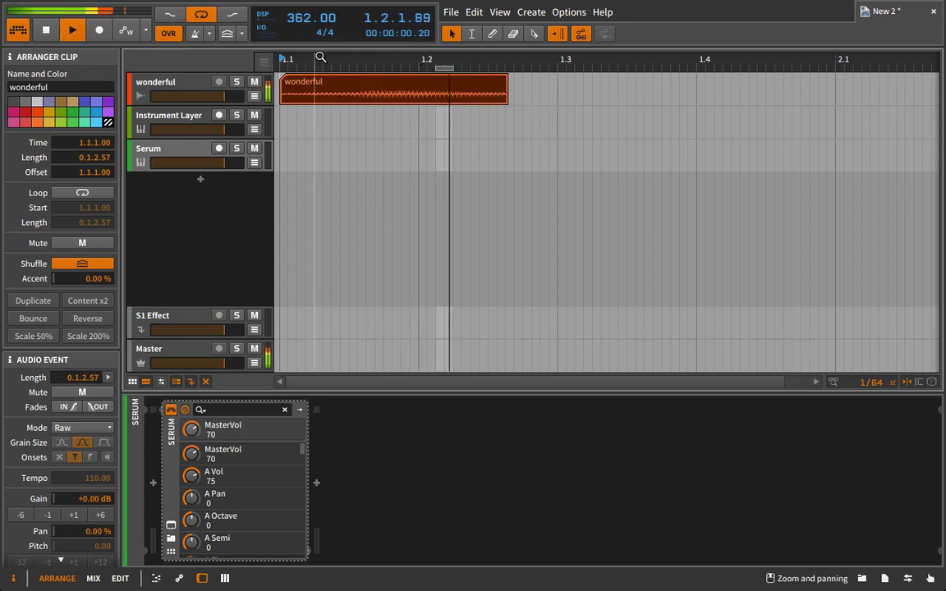
pyautogui.press('space')
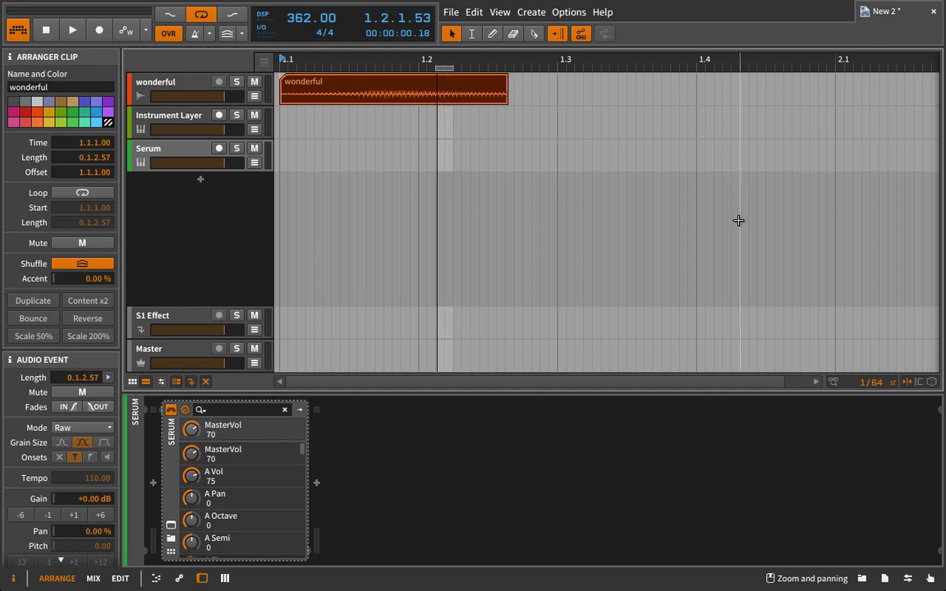
# Mark a 1/64 range of the wonderful clip starting at 1.1.3.75 and set the loop region from there
pyautogui.moveTo(380, 63); pyautogui.dragTo(380, 107)
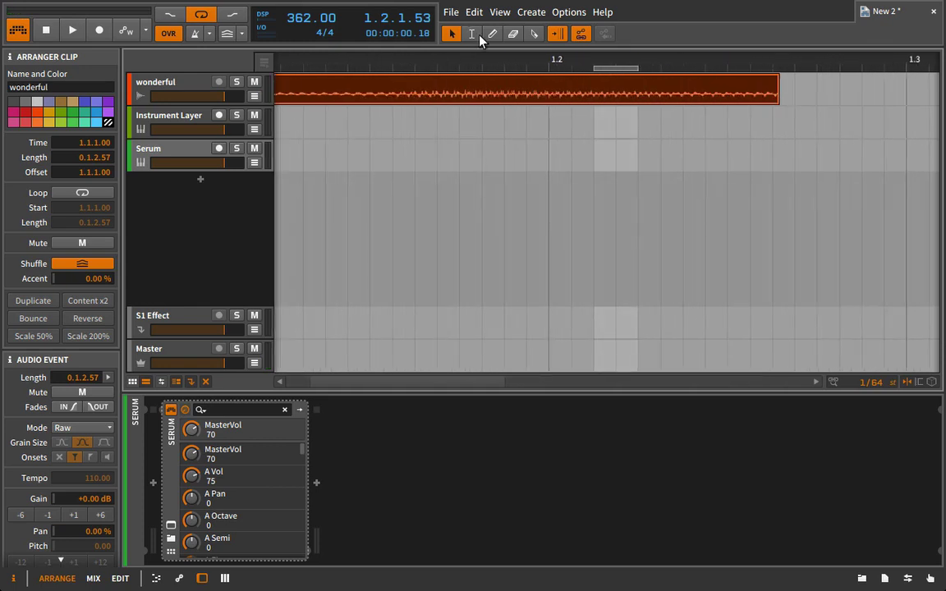
pyautogui.click(472, 34)
pyautogui.click(438, 83)
pyautogui.click(456, 83)
pyautogui.moveTo(437, 92); pyautogui.dragTo(454, 91)
pyautogui.hotkey('ctrl', 'l')
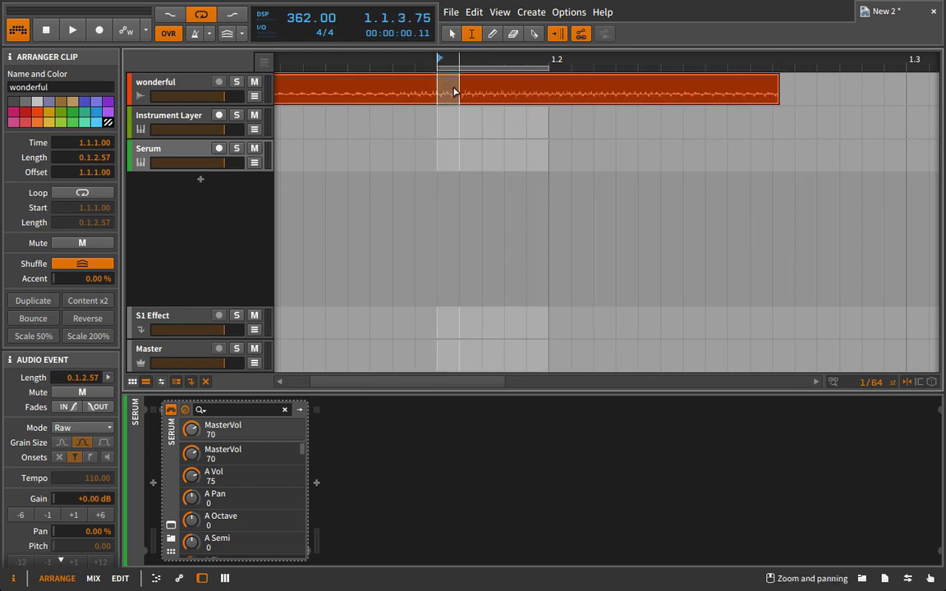
# Loop a 1/64 range of the wonderful clip starting at 1.2.1.25 and play it
pyautogui.click(327, 89)
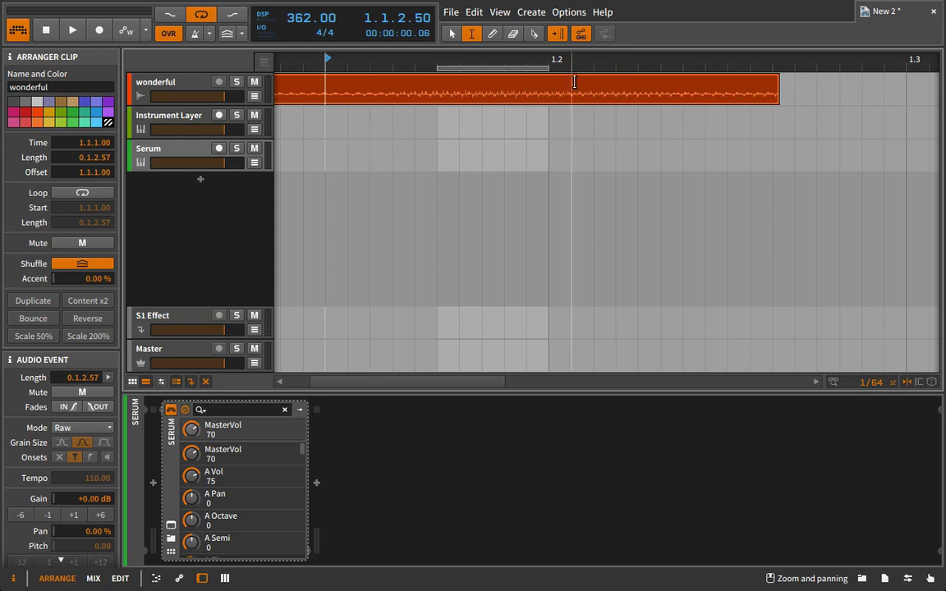
pyautogui.moveTo(574, 82); pyautogui.dragTo(590, 90)
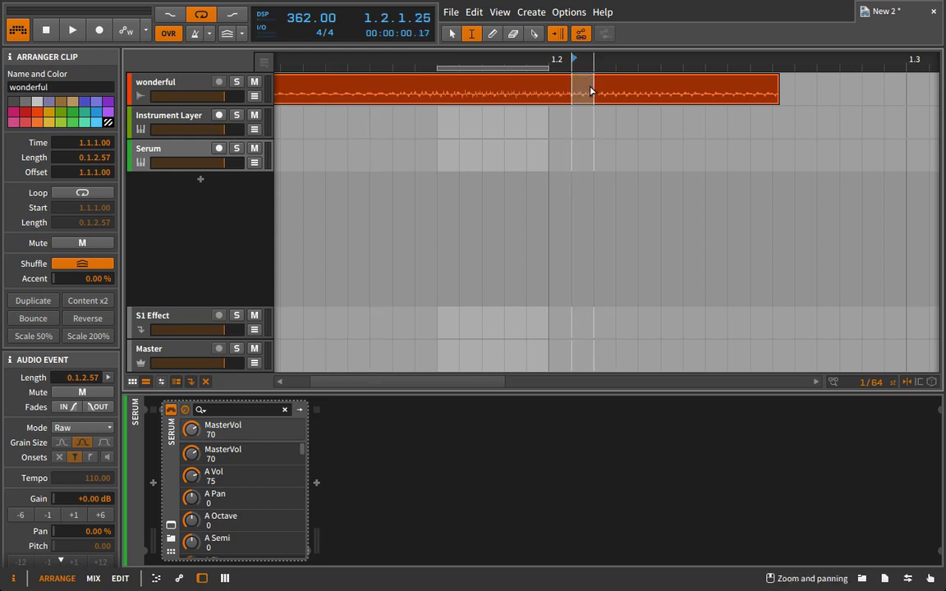
pyautogui.hotkey('ctrl', 'l')
pyautogui.press('space')
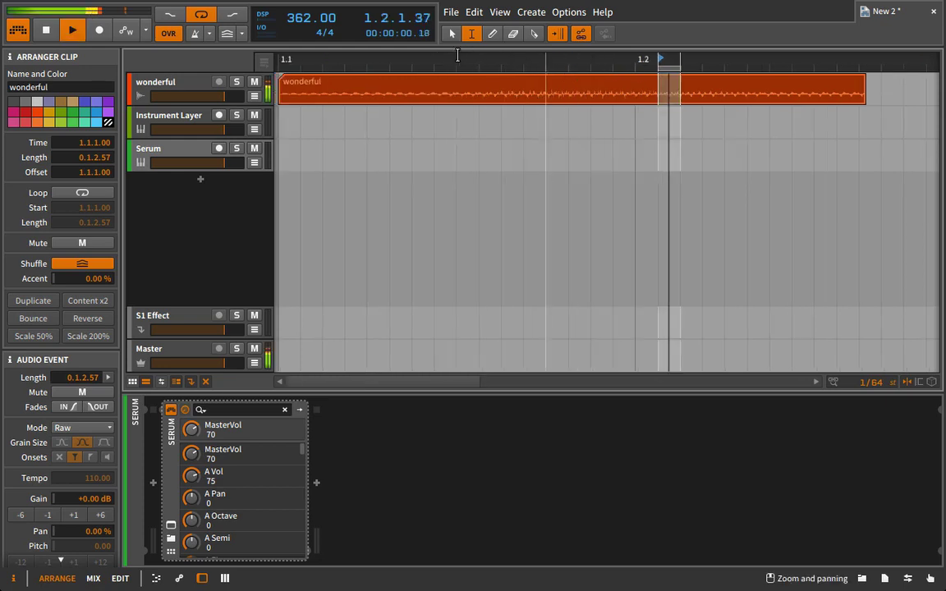
pyautogui.click(451, 34)
pyautogui.press('space')
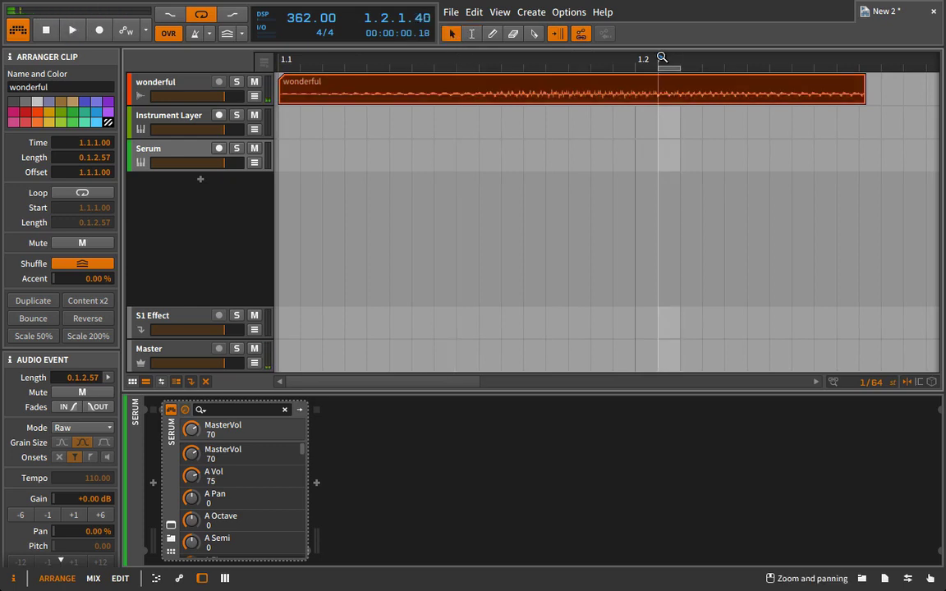
# Lengthen the loop region to 0.1.0.00, keeping its start at 1.2.1.25
pyautogui.moveTo(669, 68); pyautogui.dragTo(691, 79)
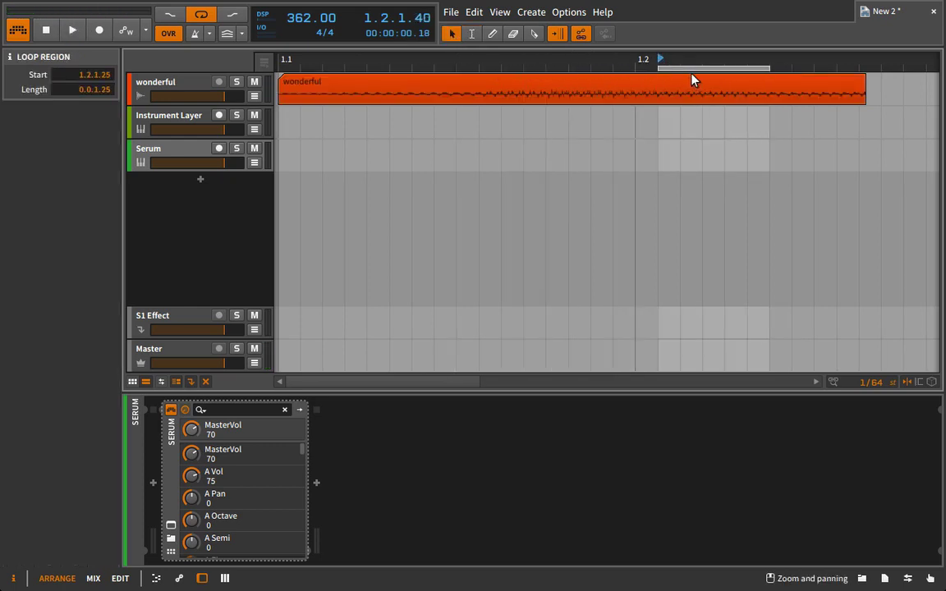
pyautogui.moveTo(765, 70); pyautogui.dragTo(724, 67)
pyautogui.moveTo(642, 63); pyautogui.dragTo(488, 32)
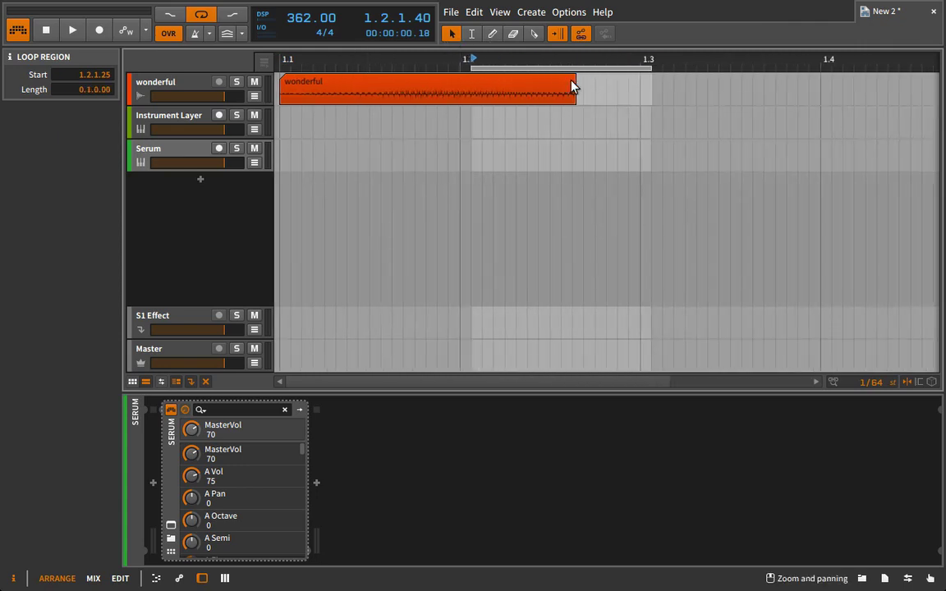
# Extend the wonderful clip's end so its length is 1.1.2.50, covering the whole sample
pyautogui.moveTo(574, 86); pyautogui.dragTo(945, 87)
pyautogui.moveTo(800, 62); pyautogui.dragTo(440, 37)
pyautogui.moveTo(483, 82); pyautogui.dragTo(585, 86)
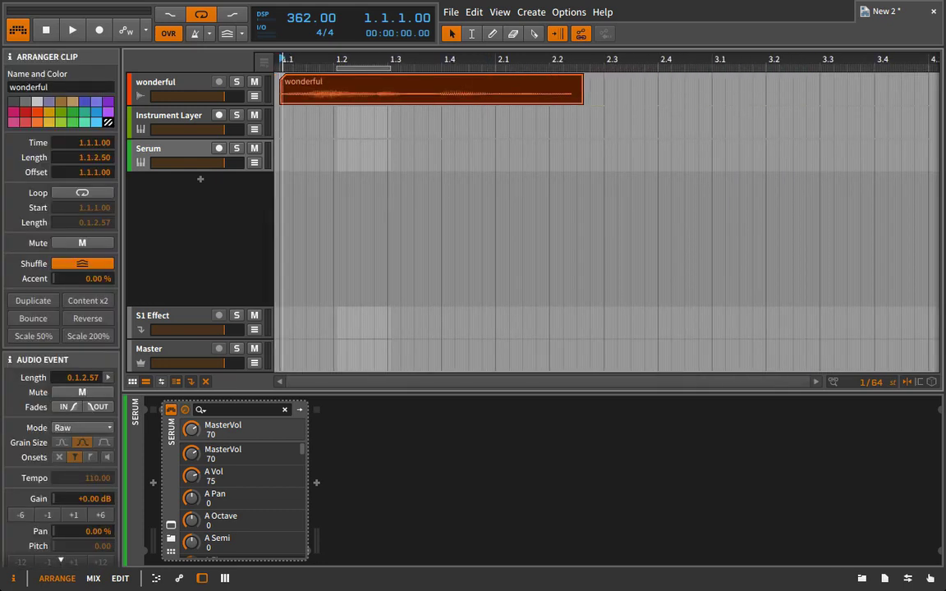
# Try looping short ranges near the start of the wonderful clip, beginning at 1.1.1.25, 1.1.1.50 and 1.1.1.11
pyautogui.moveTo(299, 61); pyautogui.dragTo(583, 34)
pyautogui.click(471, 33)
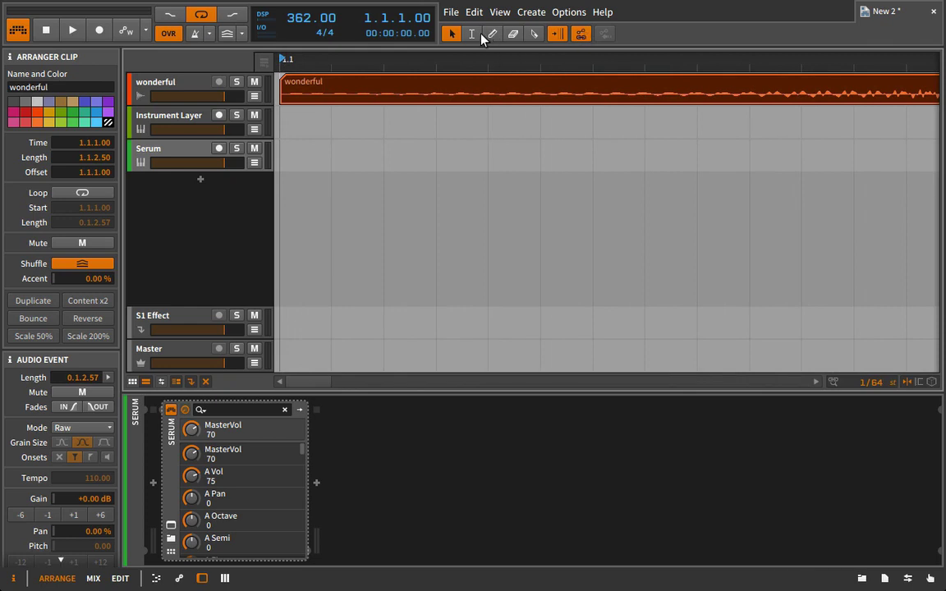
pyautogui.click(435, 154)
pyautogui.moveTo(333, 81); pyautogui.dragTo(383, 82)
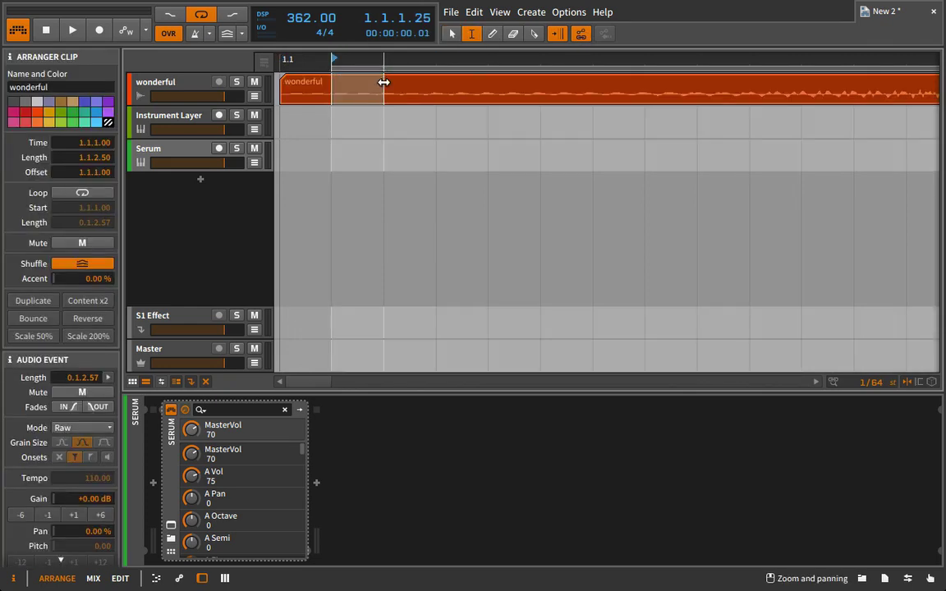
pyautogui.click(405, 84)
pyautogui.click(308, 84)
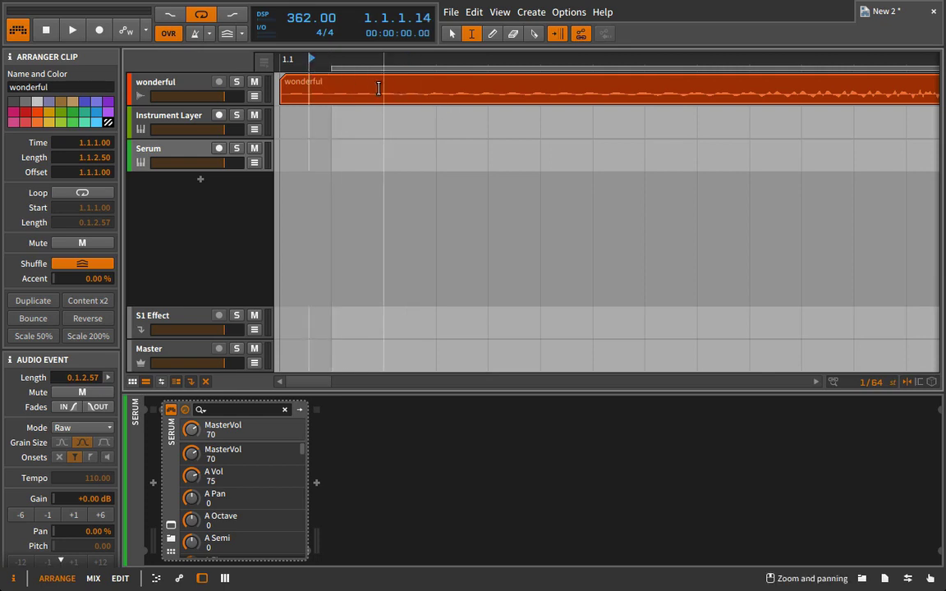
pyautogui.moveTo(384, 88); pyautogui.dragTo(436, 92)
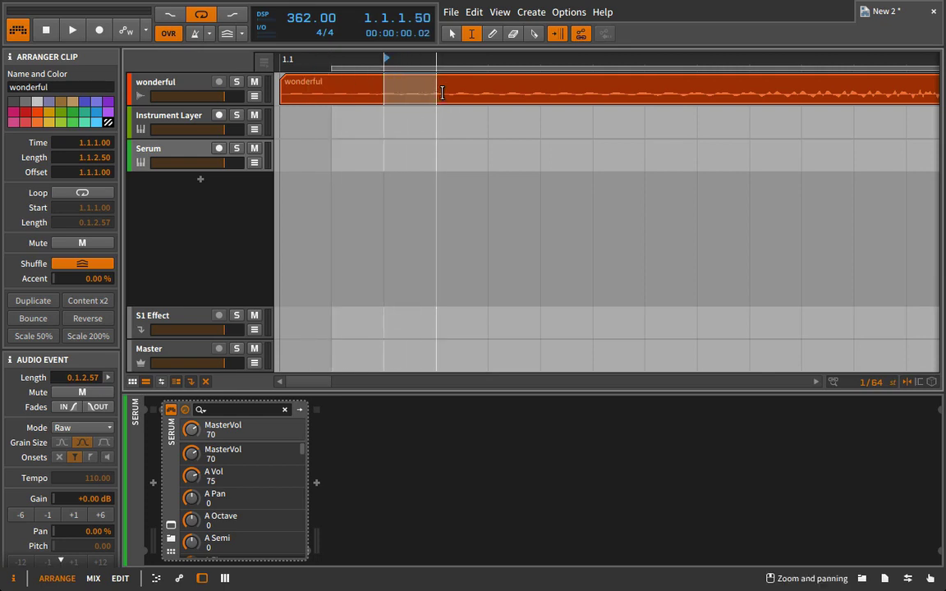
pyautogui.hotkey('ctrl', 'l')
pyautogui.moveTo(331, 63); pyautogui.dragTo(303, 63)
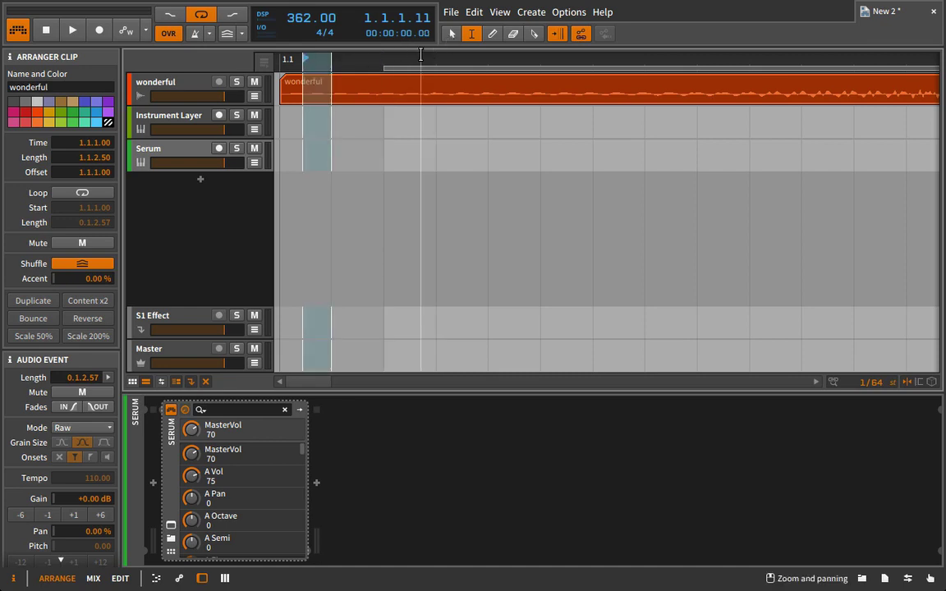
pyautogui.click(451, 34)
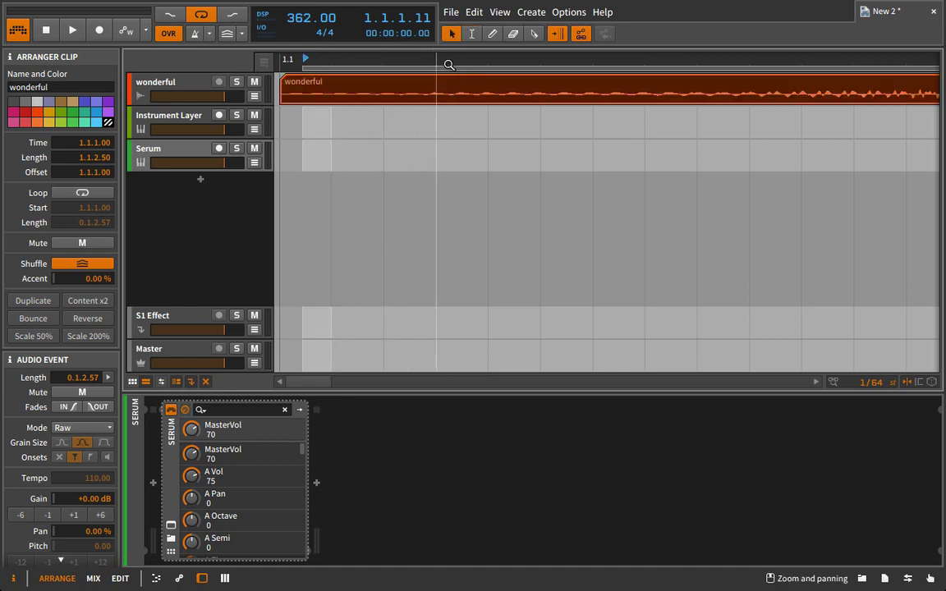
# Loop a 1/64 range of the wonderful clip starting at 1.2.2.75 and play it
pyautogui.moveTo(448, 64)
pyautogui.mouseDown()
pyautogui.moveTo(293, 57)
pyautogui.moveTo(450, 58)
pyautogui.mouseUp()
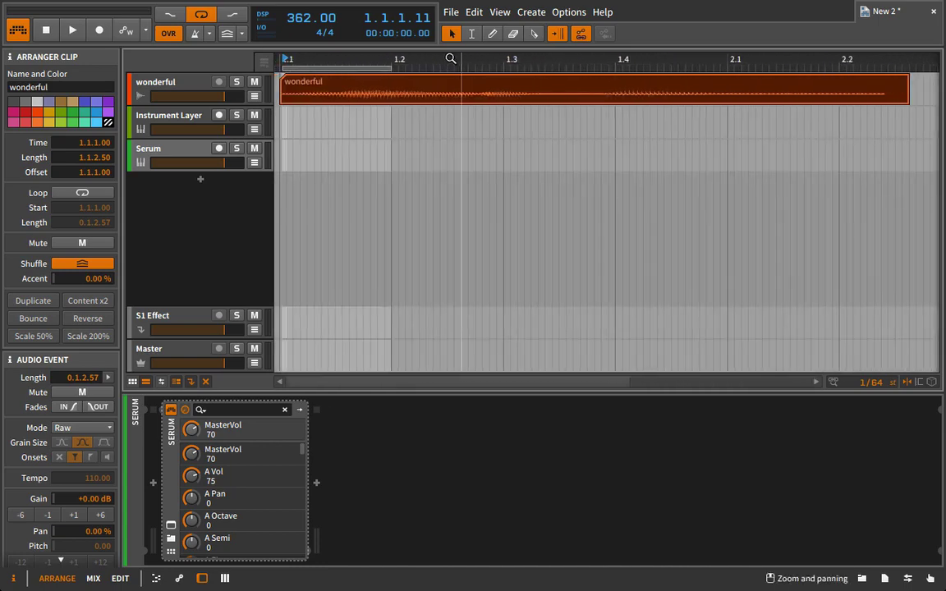
pyautogui.moveTo(393, 65); pyautogui.dragTo(420, 78)
pyautogui.click(471, 34)
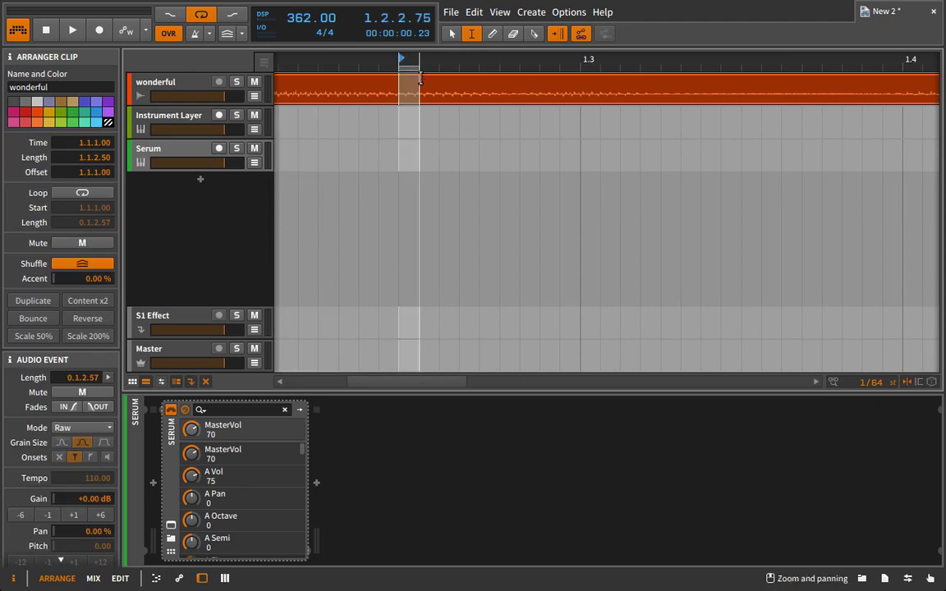
pyautogui.click(449, 35)
pyautogui.press('space')
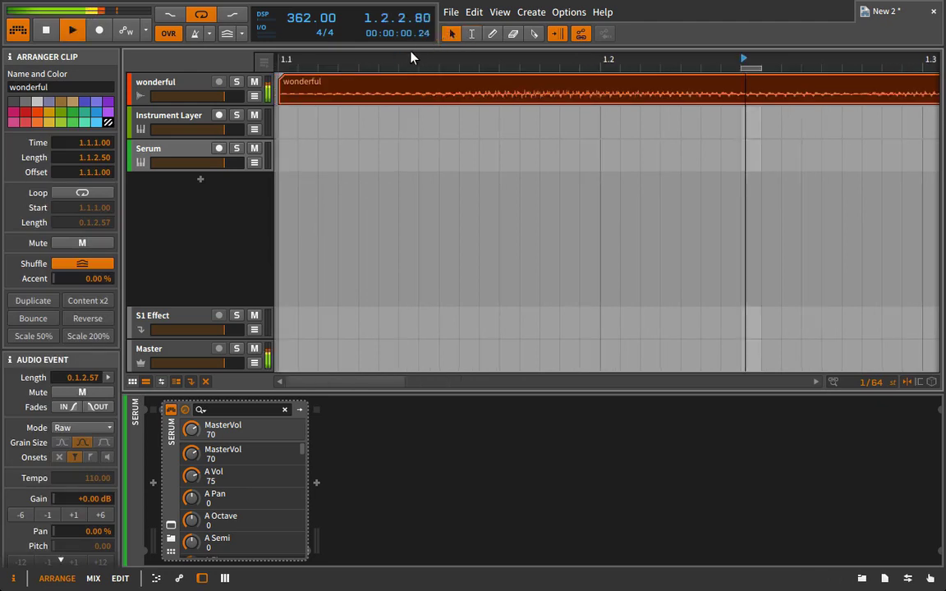
# Move the loop region to start at 1.2.4.12 with a length of 0.0.0.25
pyautogui.moveTo(466, 57); pyautogui.dragTo(270, 58)
pyautogui.moveTo(558, 62); pyautogui.dragTo(380, 71)
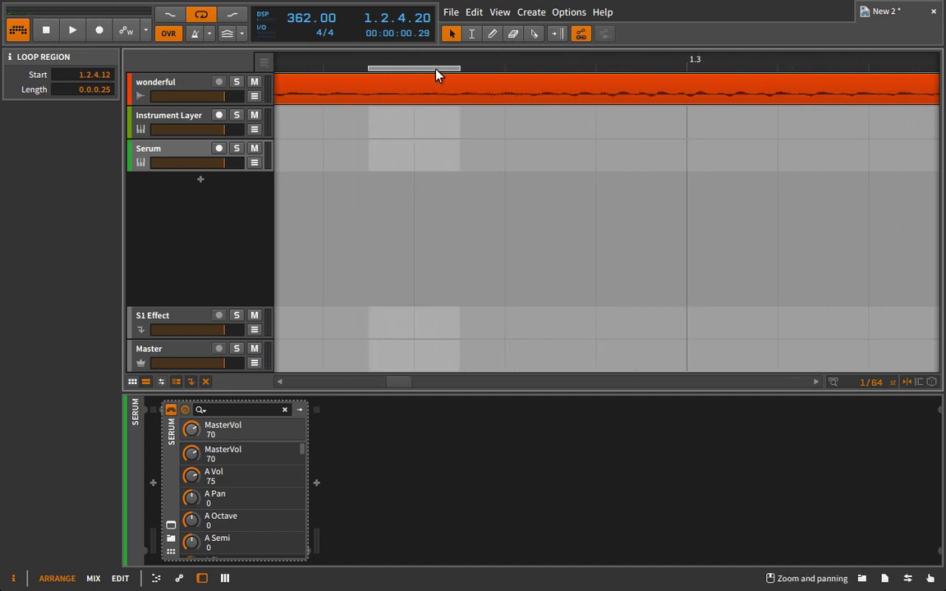
# Isolate the looped 0.0.0.25 range starting at 1.2.4.12 as its own clip on the wonderful track
pyautogui.click(472, 34)
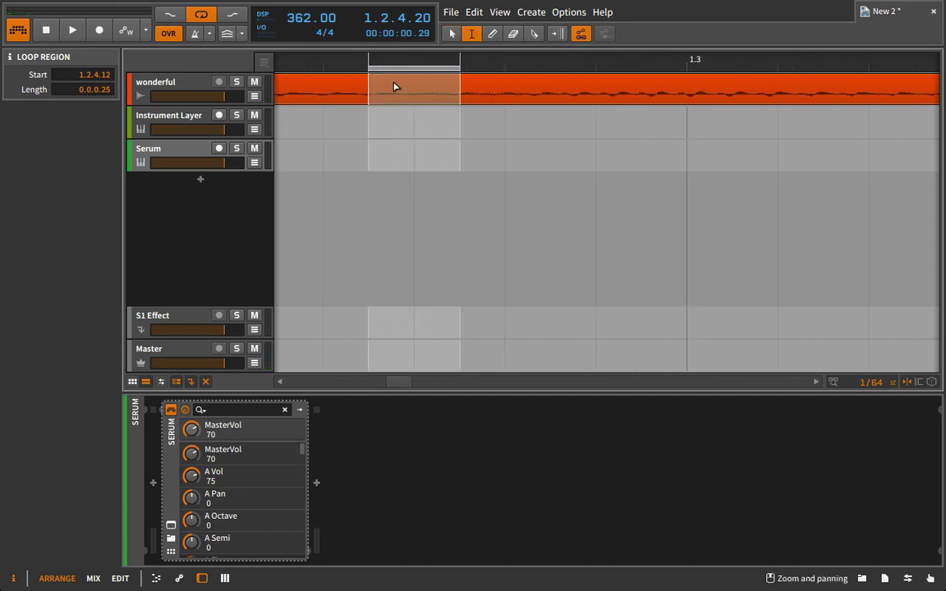
pyautogui.rightClick(395, 86)
pyautogui.click(429, 113)
pyautogui.rightClick(424, 97)
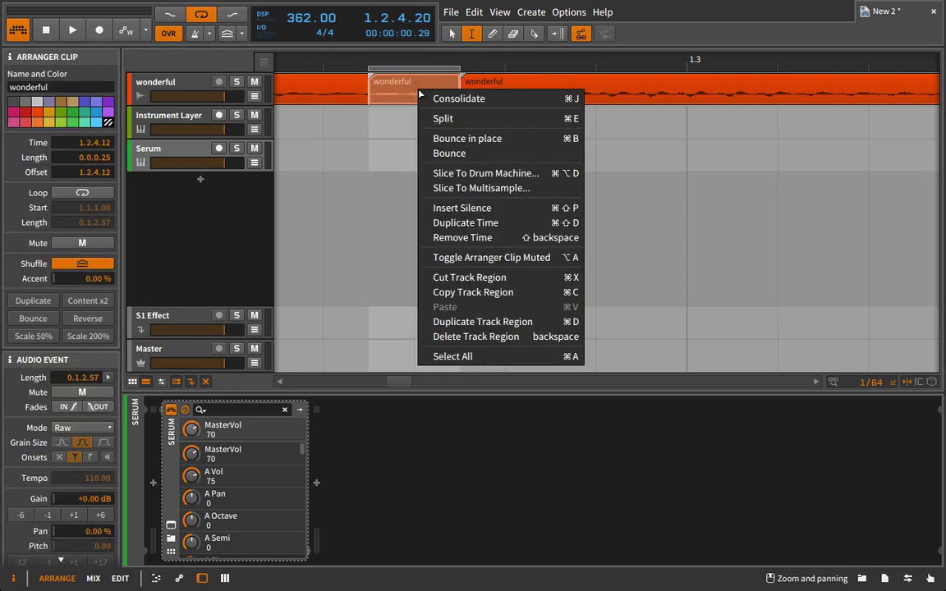
pyautogui.click(402, 92)
pyautogui.rightClick(422, 92)
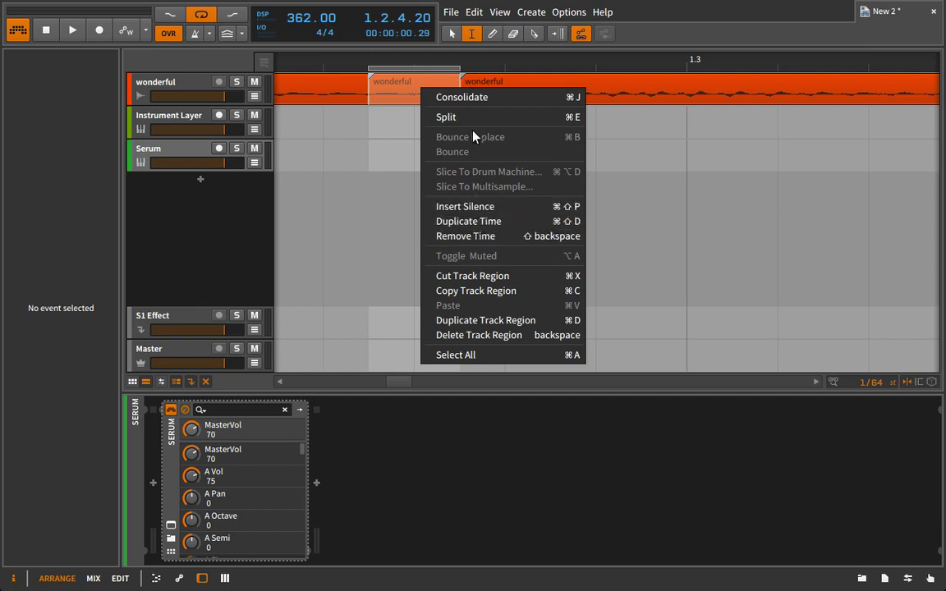
pyautogui.click(395, 123)
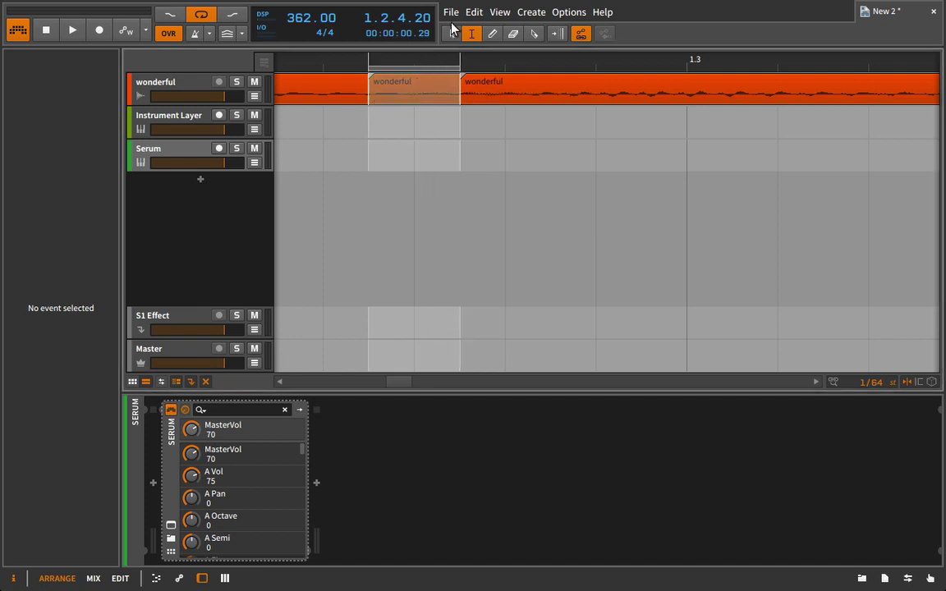
# Bounce the isolated short wonderful slice to a new audio track
pyautogui.rightClick(413, 88)
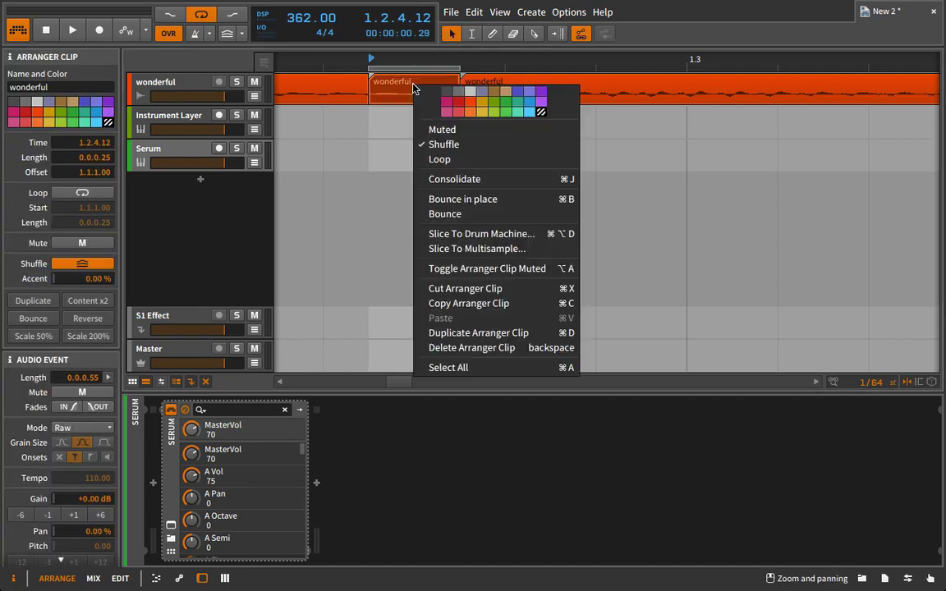
pyautogui.click(450, 213)
pyautogui.click(565, 420)
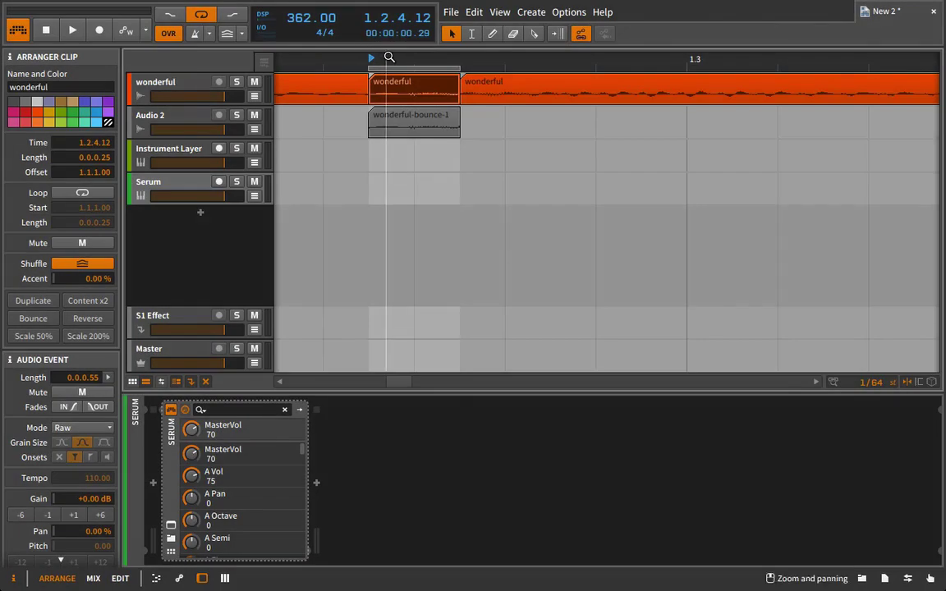
# Clear the split slices from the wonderful track and extend the original clip to a length of 1.2.0.50
pyautogui.moveTo(406, 59); pyautogui.dragTo(386, 59)
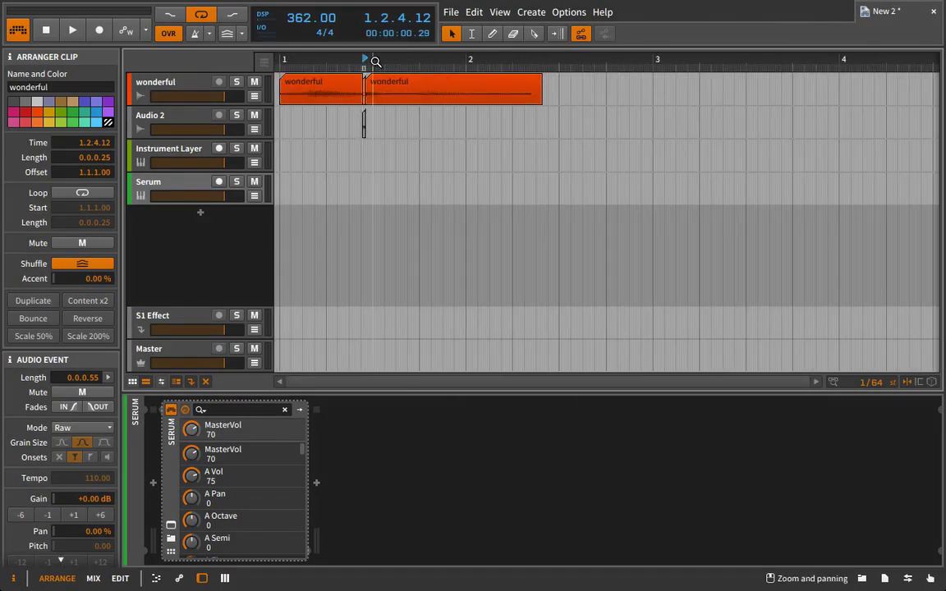
pyautogui.moveTo(587, 93); pyautogui.dragTo(562, 91)
pyautogui.click(364, 87)
pyautogui.press('Delete')
# Set the project tempo to 101 and trim the wonderful clip to a length of 0.1.2.25
pyautogui.moveTo(323, 22); pyautogui.dragTo(335, 115)
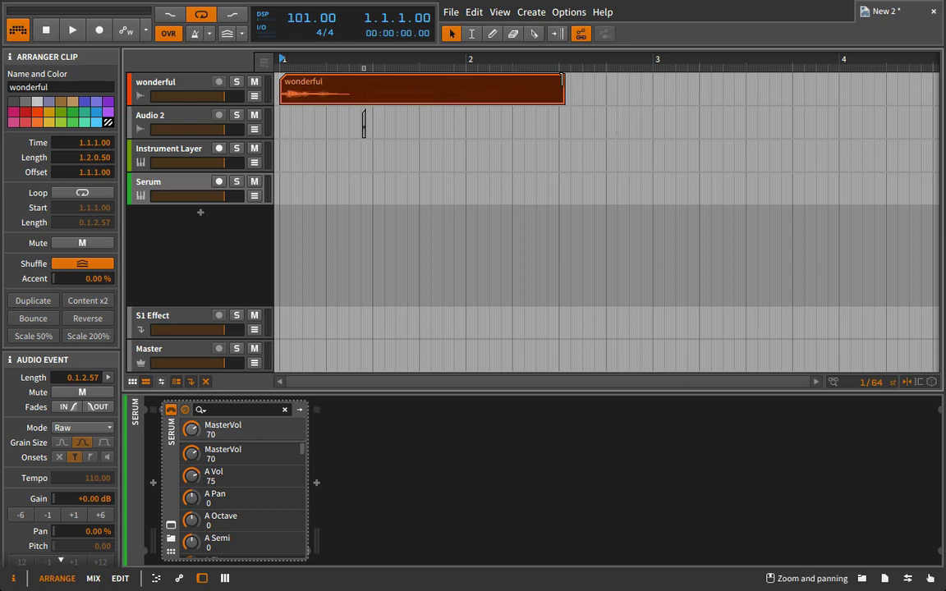
pyautogui.moveTo(562, 80); pyautogui.dragTo(351, 80)
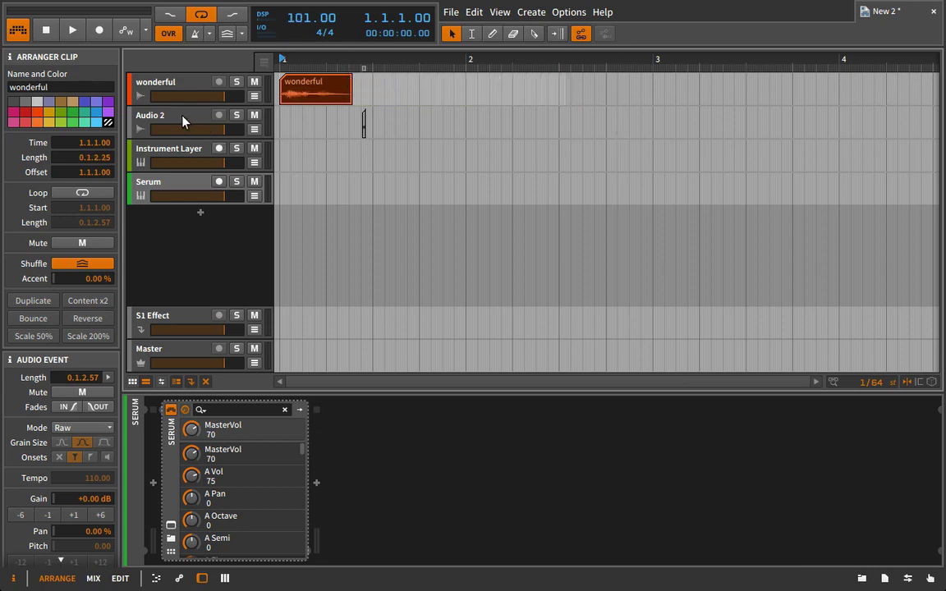
# Load the wonderful clip into the Instrument Layer track's Sampler and arm that track for recording
pyautogui.click(169, 149)
pyautogui.click(297, 87)
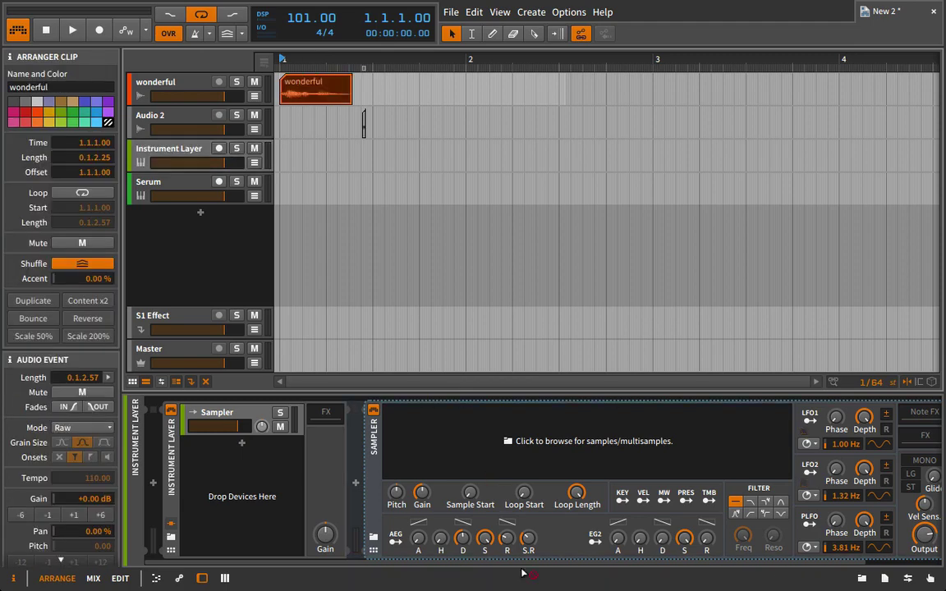
pyautogui.moveTo(522, 572); pyautogui.dragTo(430, 409)
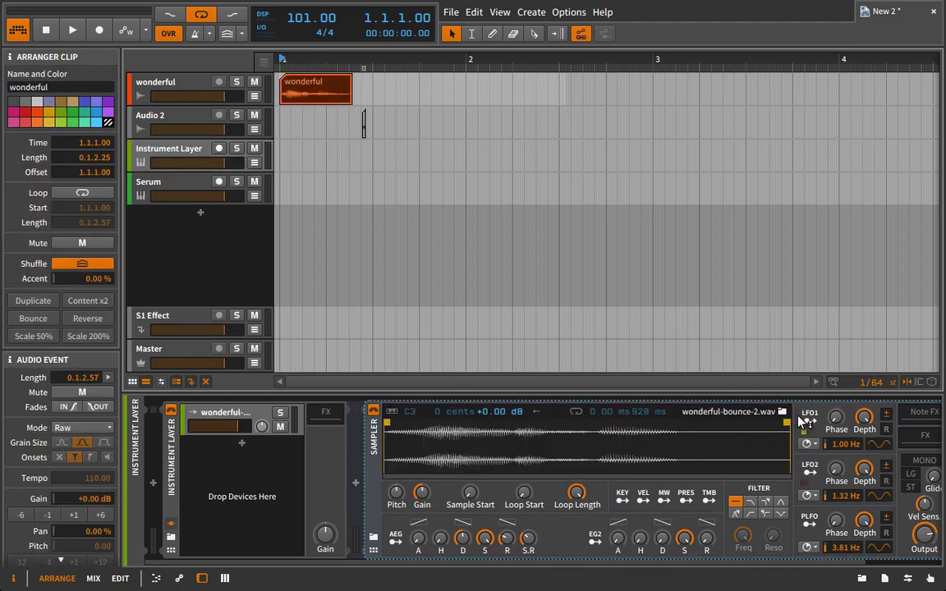
pyautogui.click(219, 148)
# Loop the Sampler's sample from 285 to 290 ms and move the sample start to the beginning of the loop
pyautogui.click(575, 411)
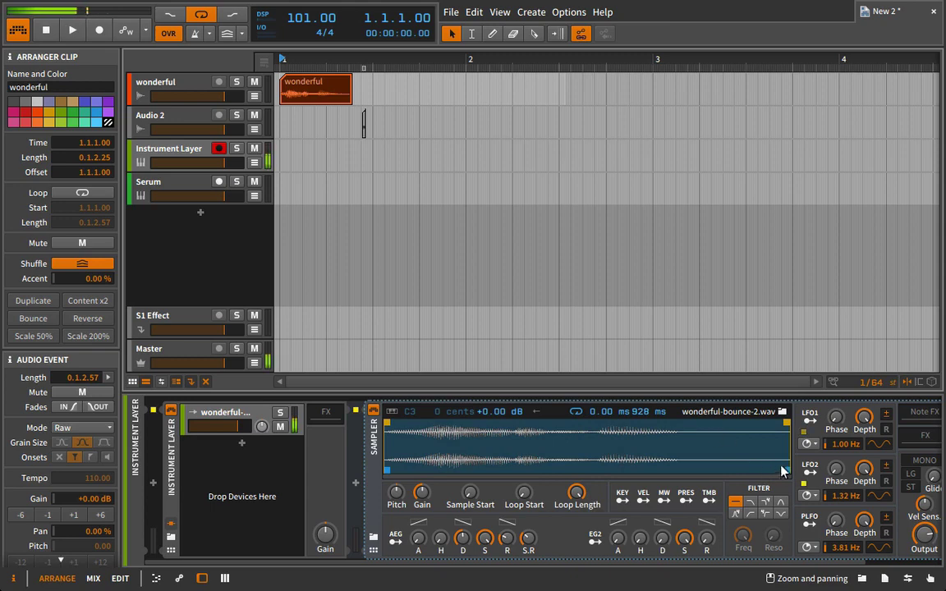
pyautogui.moveTo(776, 468); pyautogui.dragTo(395, 451)
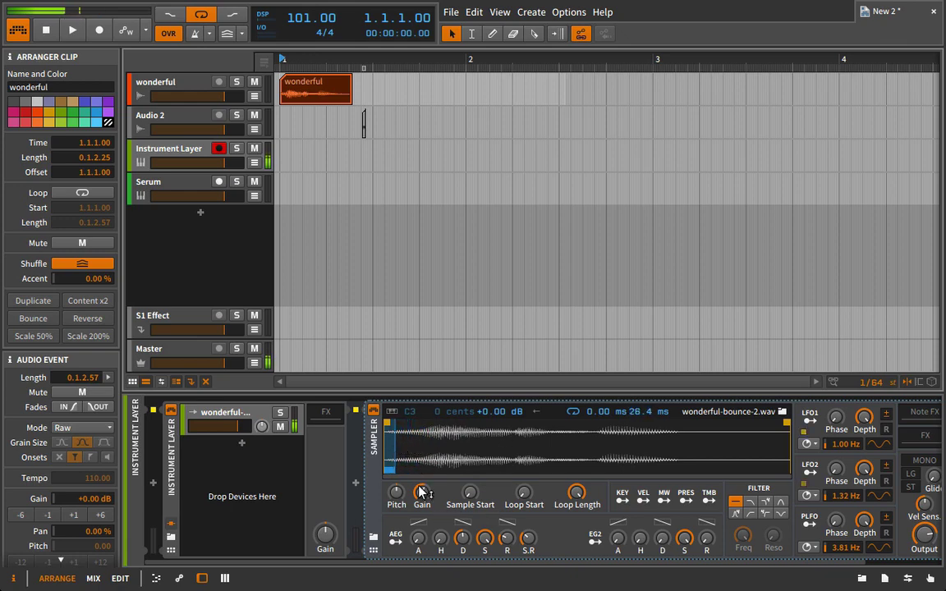
pyautogui.moveTo(392, 469); pyautogui.dragTo(500, 467)
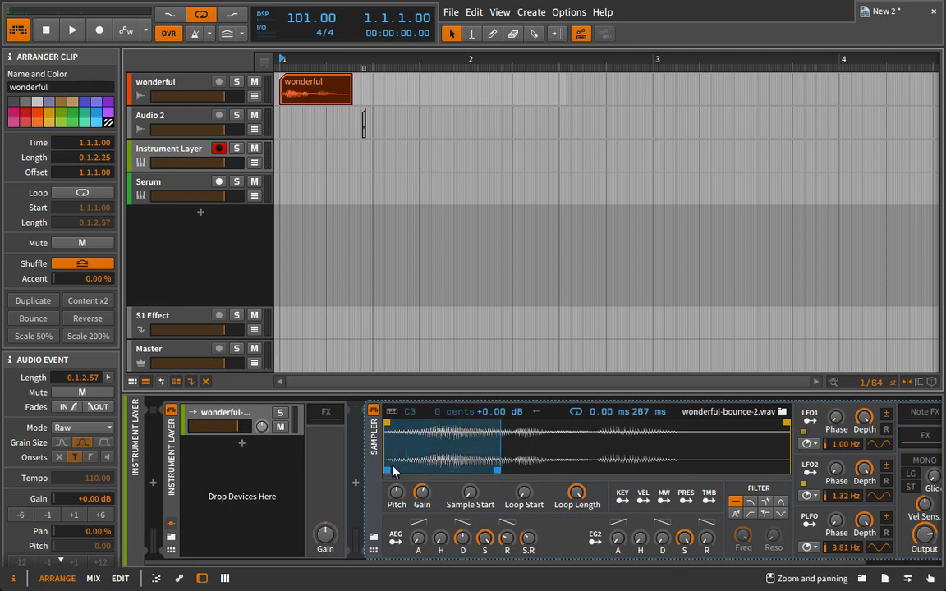
pyautogui.click(389, 472)
pyautogui.moveTo(390, 472); pyautogui.dragTo(507, 468)
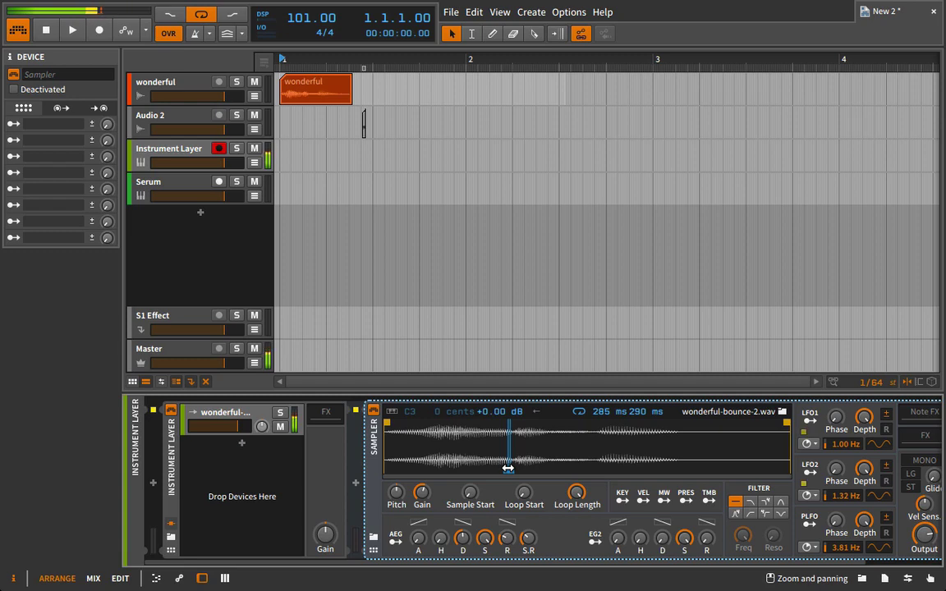
pyautogui.moveTo(387, 422); pyautogui.dragTo(508, 421)
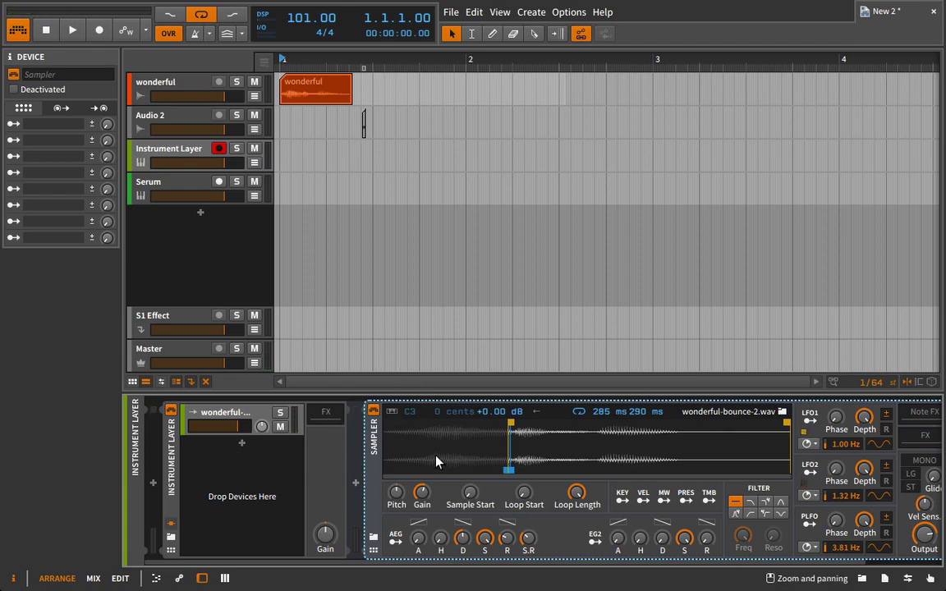
# Enable key tracking in the Sampler and set the amp release time to 609.537 ms
pyautogui.hscroll(1, 436, 460)
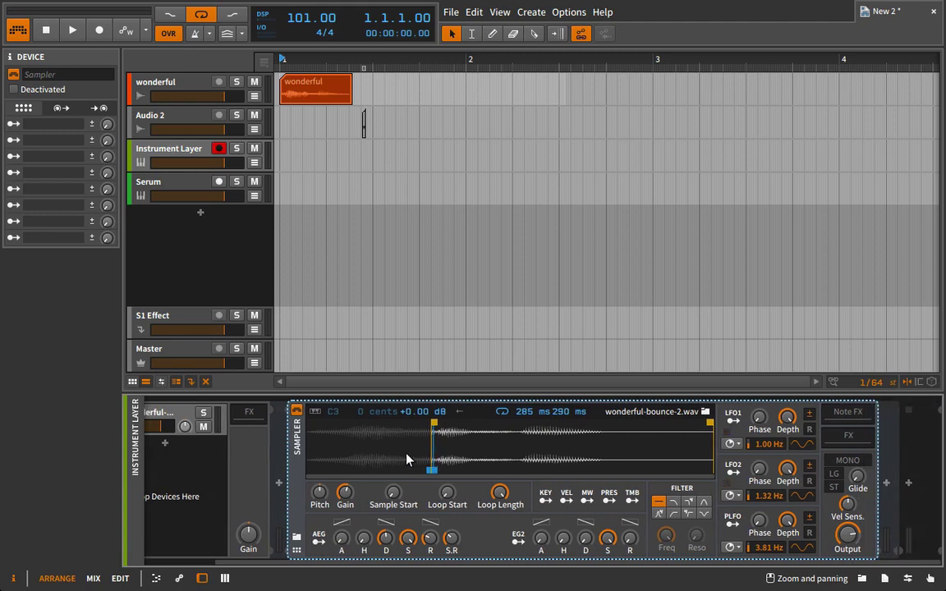
pyautogui.click(312, 411)
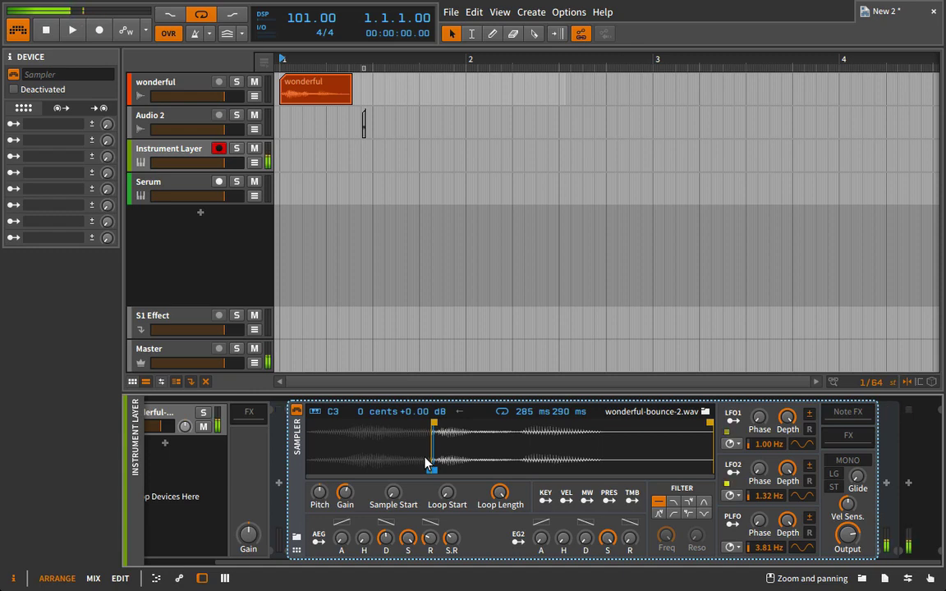
pyautogui.moveTo(434, 538); pyautogui.dragTo(429, 502)
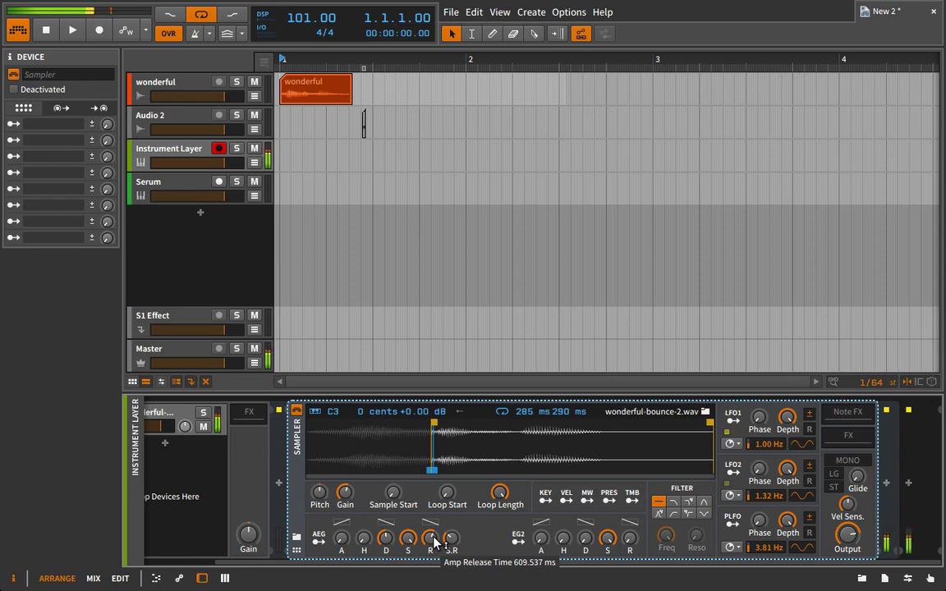
# Duplicate the wonderful Sampler layer twice and pan the two copies to opposite sides
pyautogui.hscroll(-1, 375, 474)
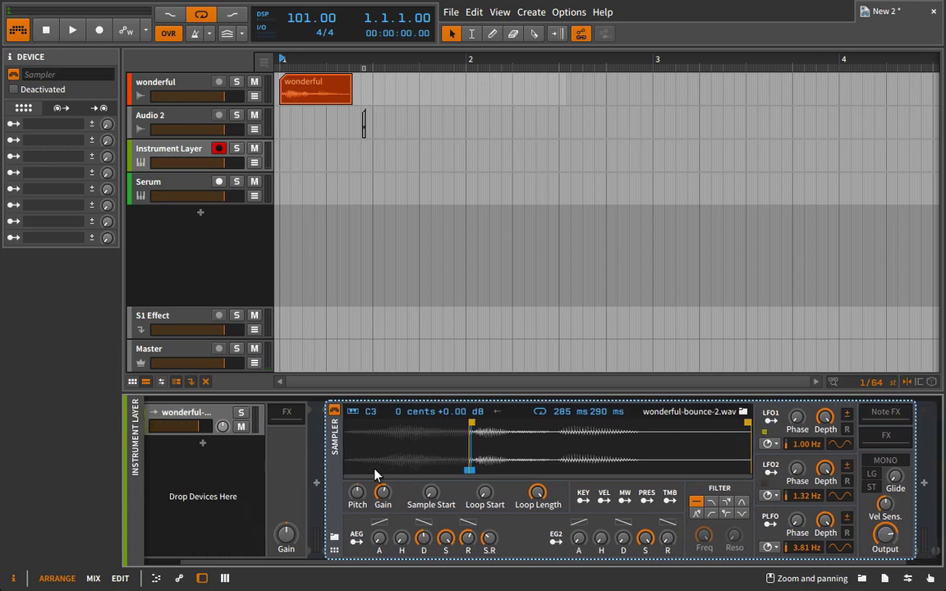
pyautogui.hscroll(-1, 357, 468)
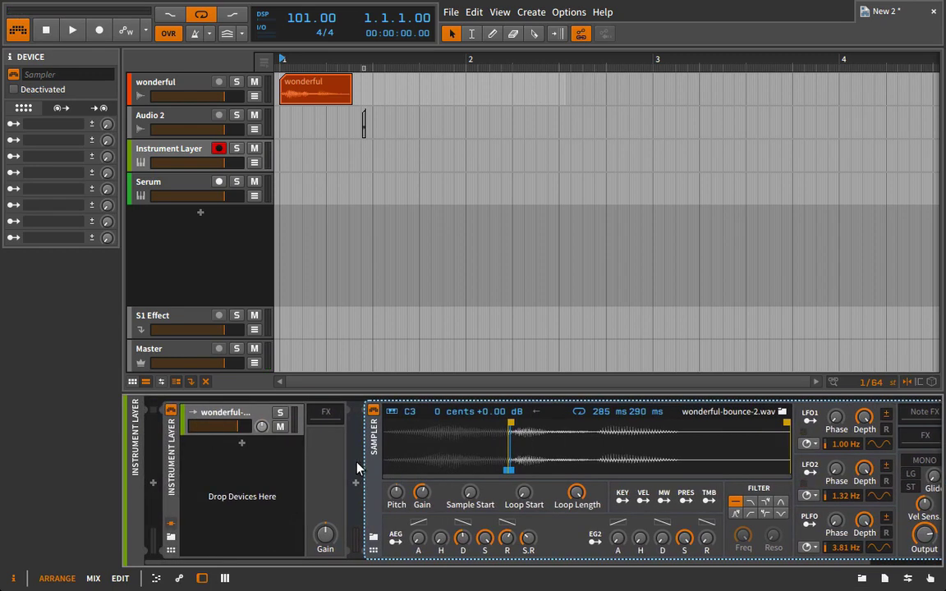
pyautogui.click(251, 416)
pyautogui.moveTo(250, 416)
pyautogui.keyDown('ctrl'); pyautogui.mouseDown()
pyautogui.moveTo(236, 484)
pyautogui.moveTo(262, 525)
pyautogui.moveTo(262, 423)
pyautogui.mouseUp(); pyautogui.keyUp('ctrl')
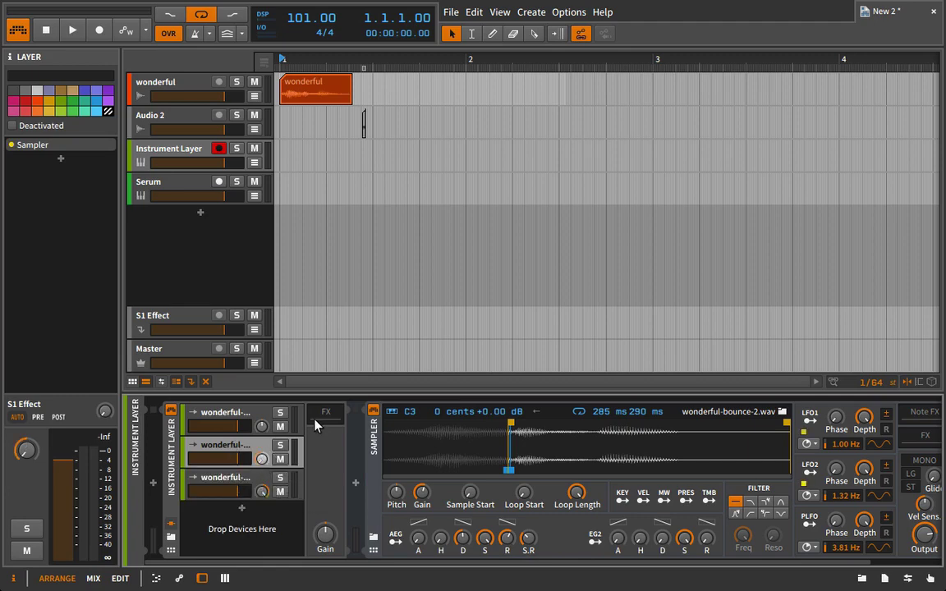
# Adjust the second layer's fine tuning in cents and select the third layer
pyautogui.click(429, 410)
pyautogui.moveTo(440, 420); pyautogui.dragTo(440, 404)
pyautogui.click(234, 482)
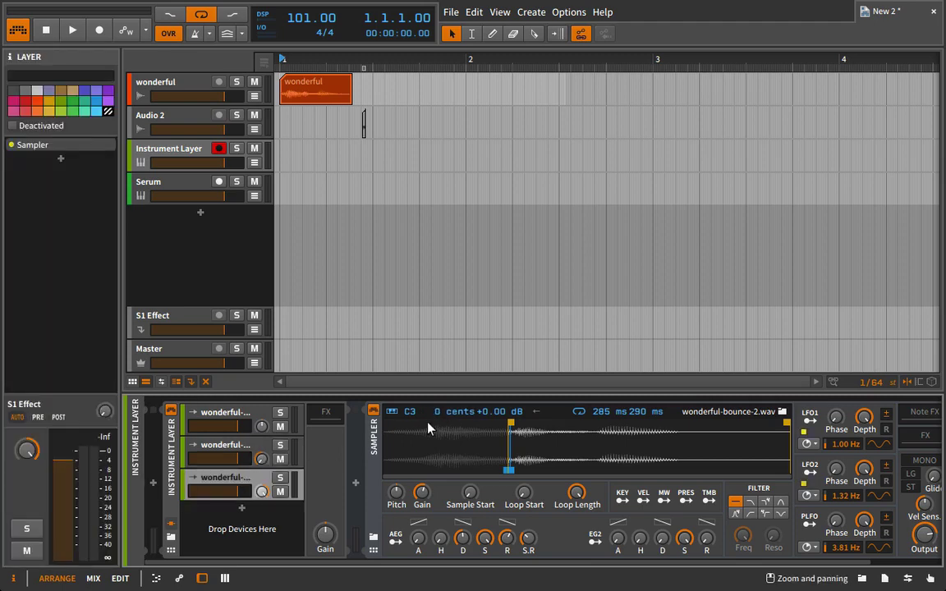
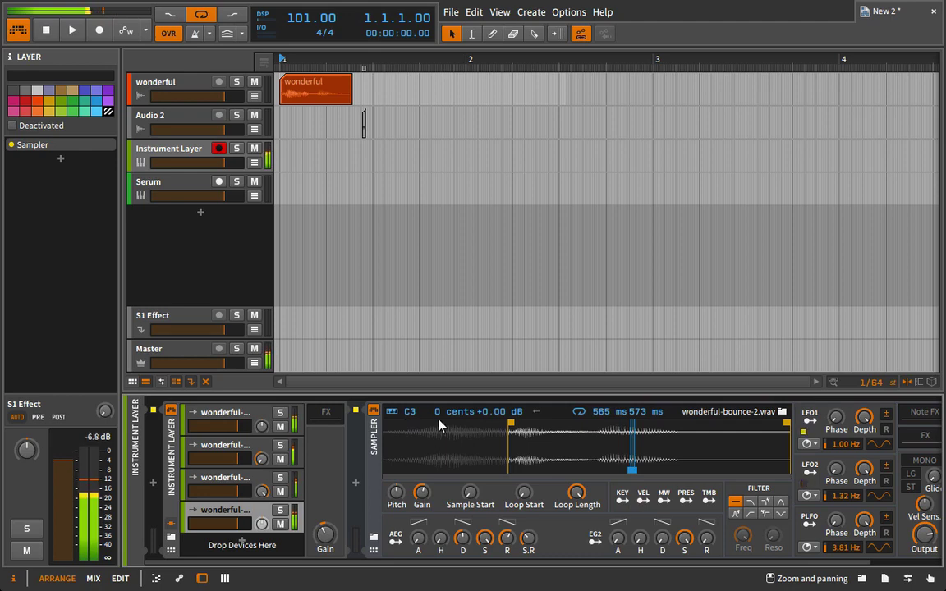
# Transpose the fourth layer's Sampler up 12 semitones and move its sample start closer to the loop region
pyautogui.moveTo(401, 493); pyautogui.dragTo(396, 465)
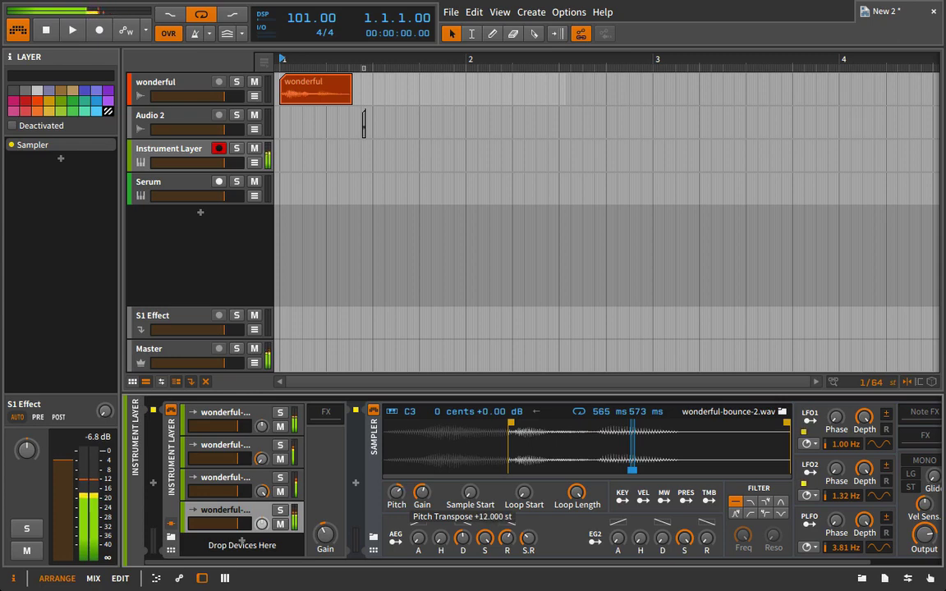
pyautogui.moveTo(402, 495); pyautogui.dragTo(401, 491)
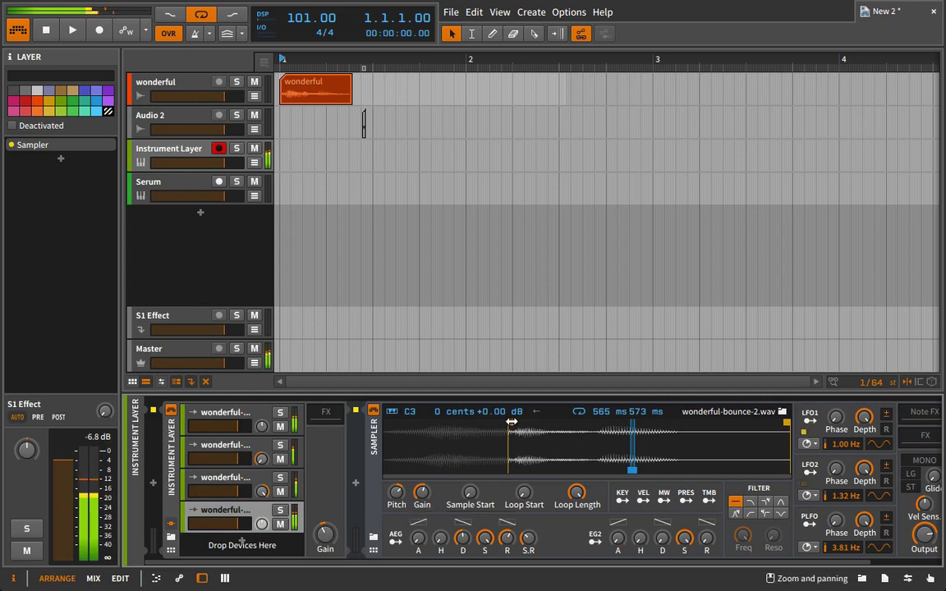
pyautogui.moveTo(509, 422)
pyautogui.mouseDown()
pyautogui.moveTo(617, 417)
pyautogui.moveTo(569, 421)
pyautogui.mouseUp()
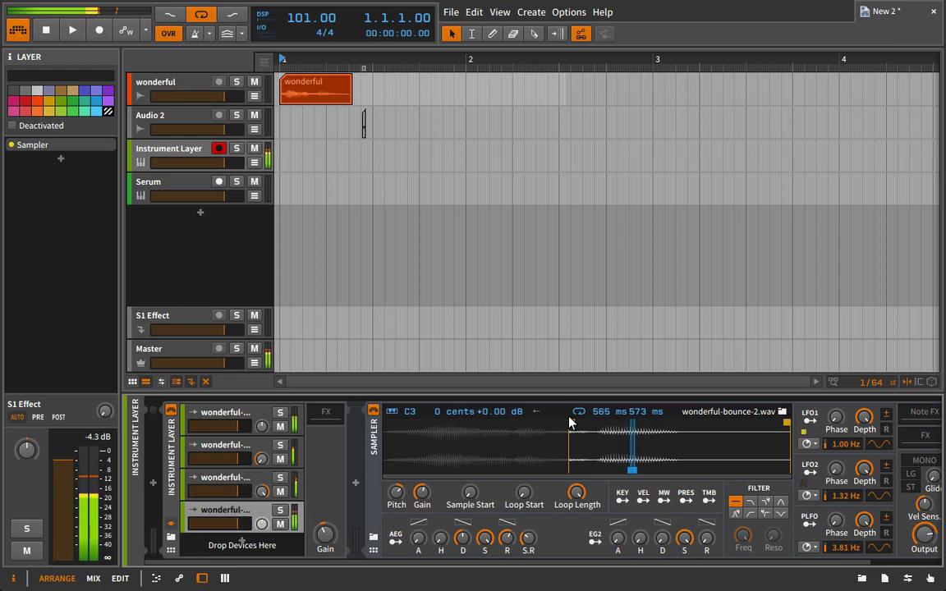
# Switch the fourth layer's Sampler to mono and increase its glide time
pyautogui.hscroll(2, 860, 471)
pyautogui.click(857, 461)
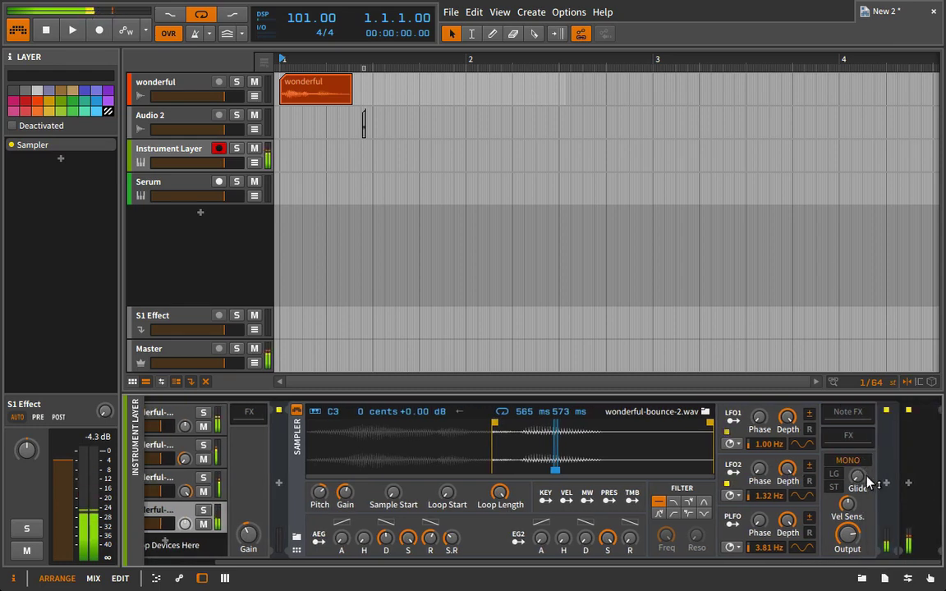
pyautogui.moveTo(856, 479)
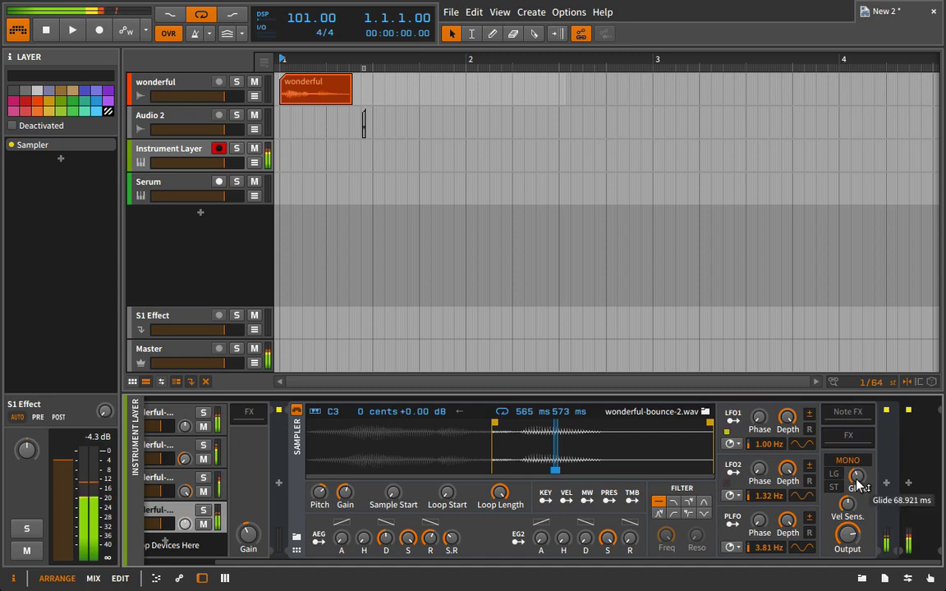
pyautogui.moveTo(856, 479); pyautogui.dragTo(857, 460)
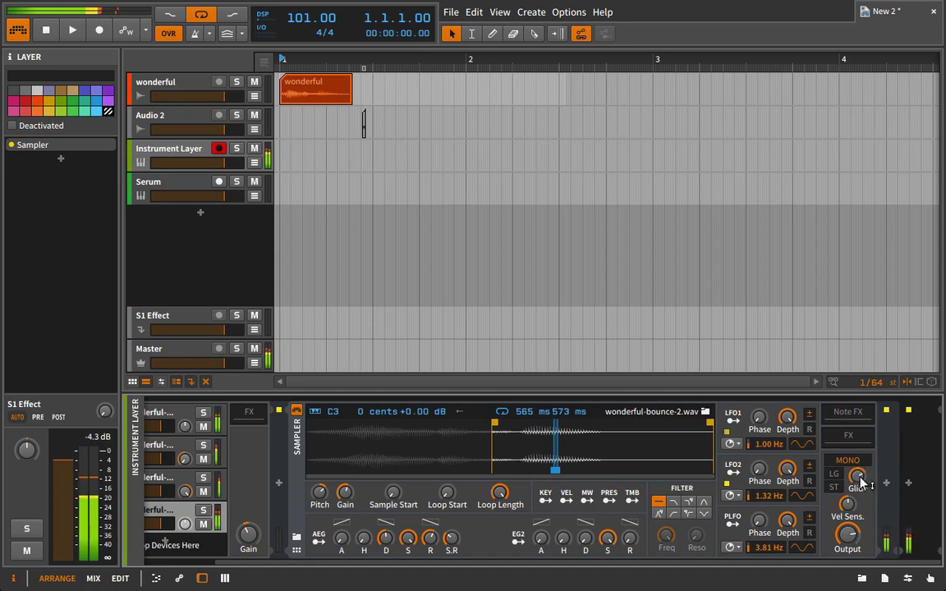
pyautogui.moveTo(862, 484)
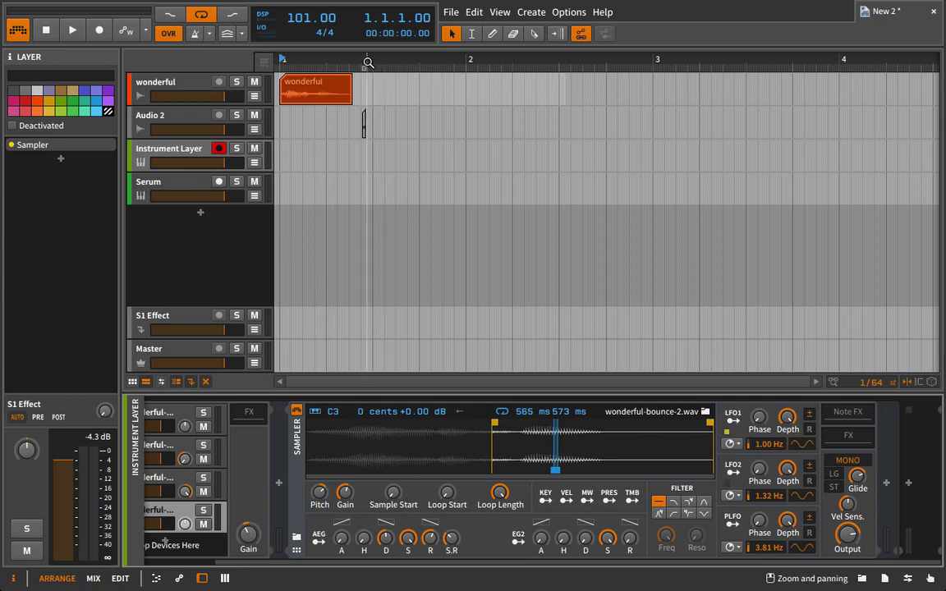
# Open the Serum plugin window and move it clear of the short bounced clip on the Audio 2 track
pyautogui.moveTo(367, 62); pyautogui.dragTo(362, 123)
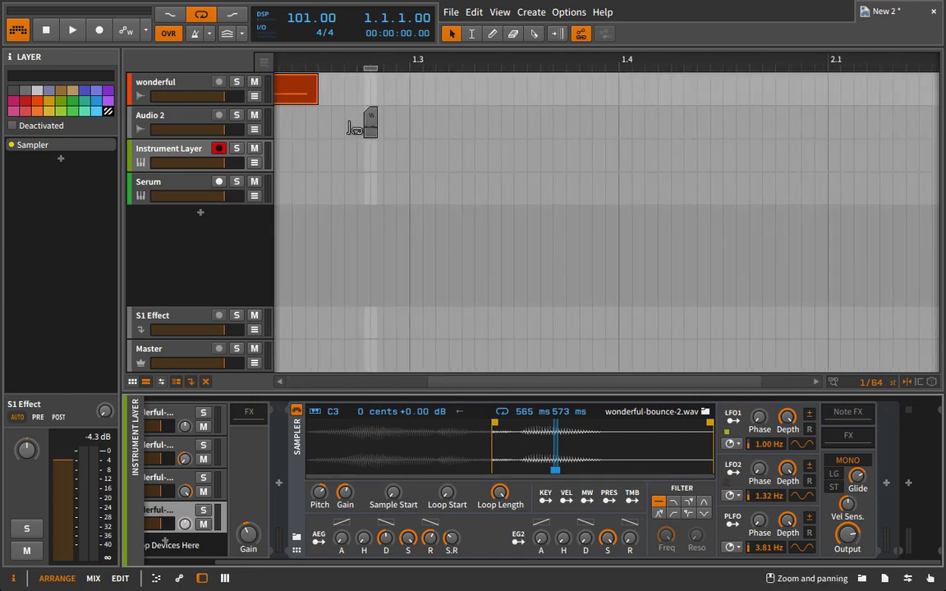
pyautogui.click(174, 188)
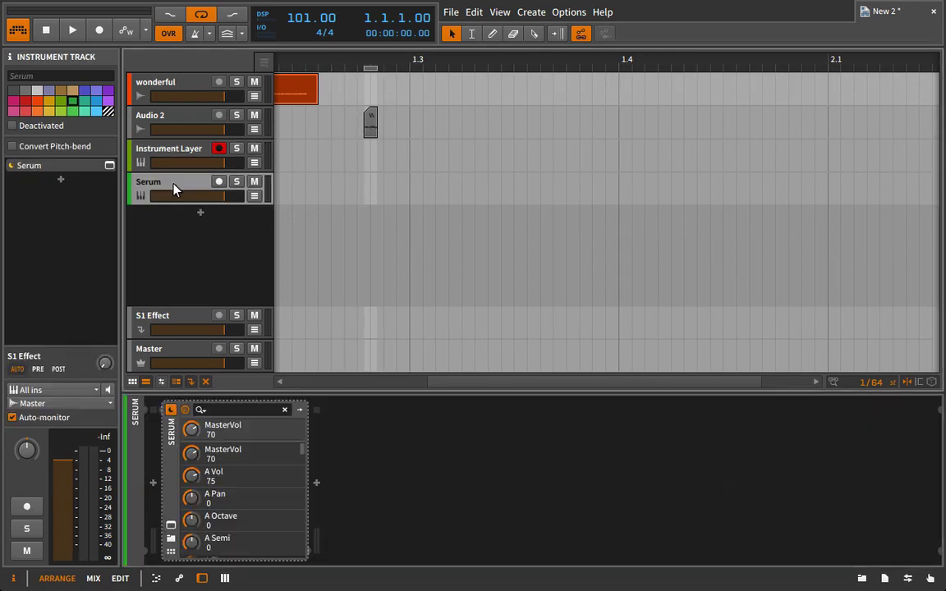
pyautogui.click(171, 525)
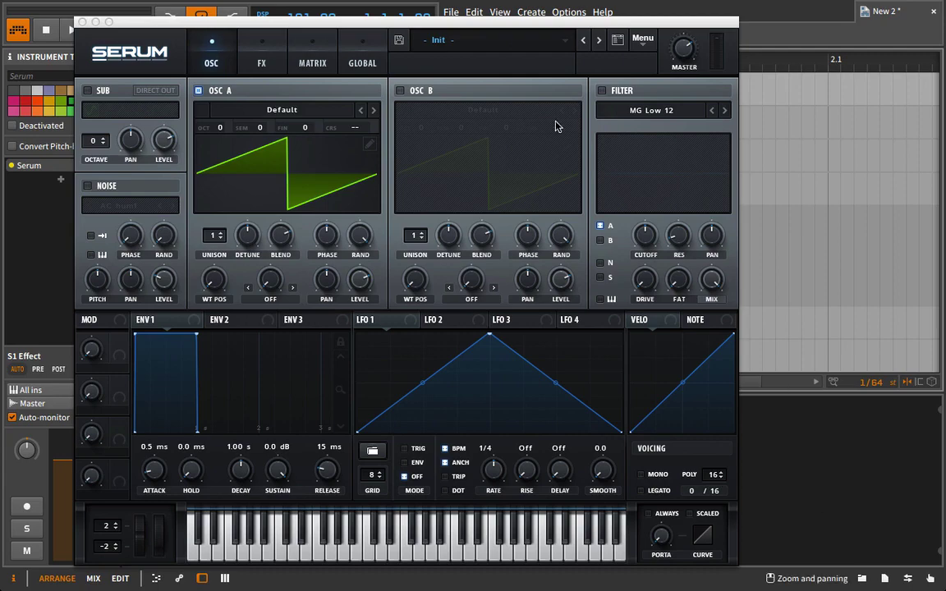
pyautogui.moveTo(422, 23); pyautogui.dragTo(469, 345)
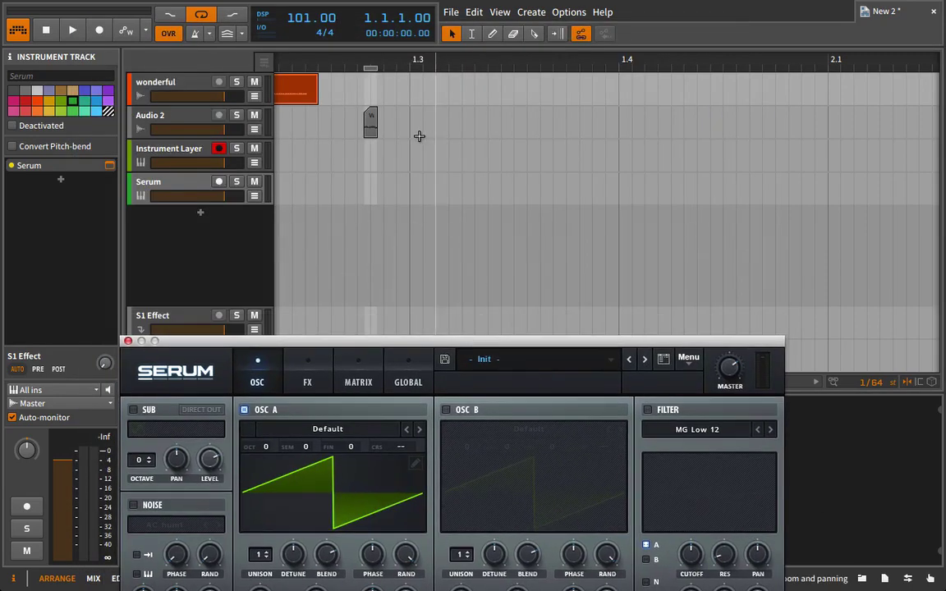
# Play the short bounced clip on the Audio 2 track and move the Serum window fully back into view
pyautogui.click(368, 63)
pyautogui.press('space')
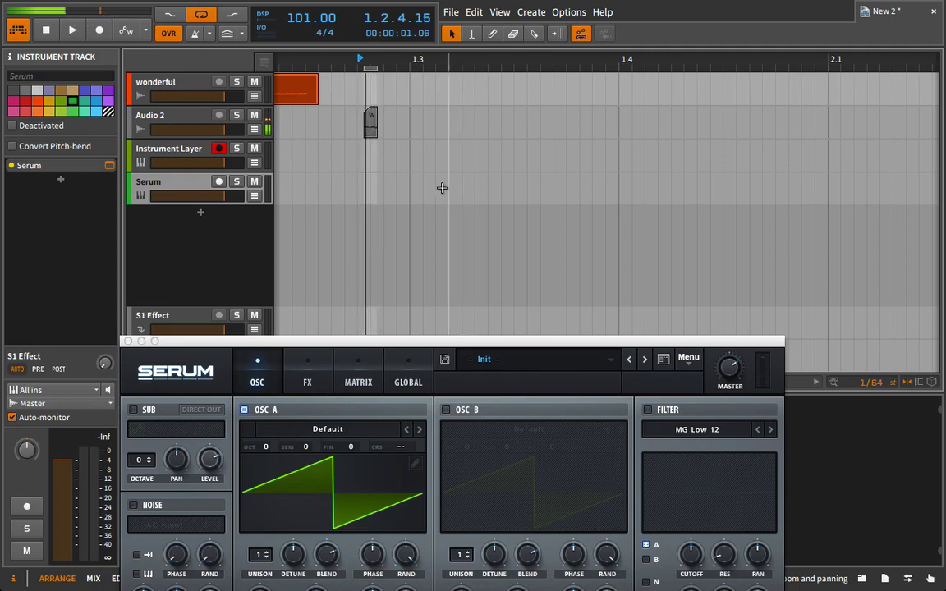
pyautogui.moveTo(358, 343); pyautogui.dragTo(355, 33)
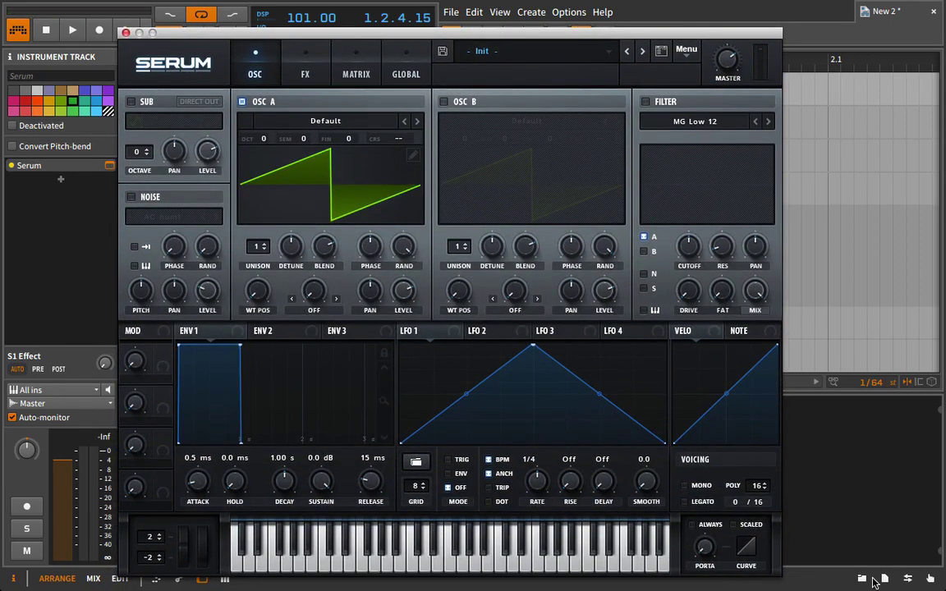
# Browse to the current project's bounce folder, audition wonderful-bounce-2.wav, and select wonderful-bounce-1.wav
pyautogui.click(861, 578)
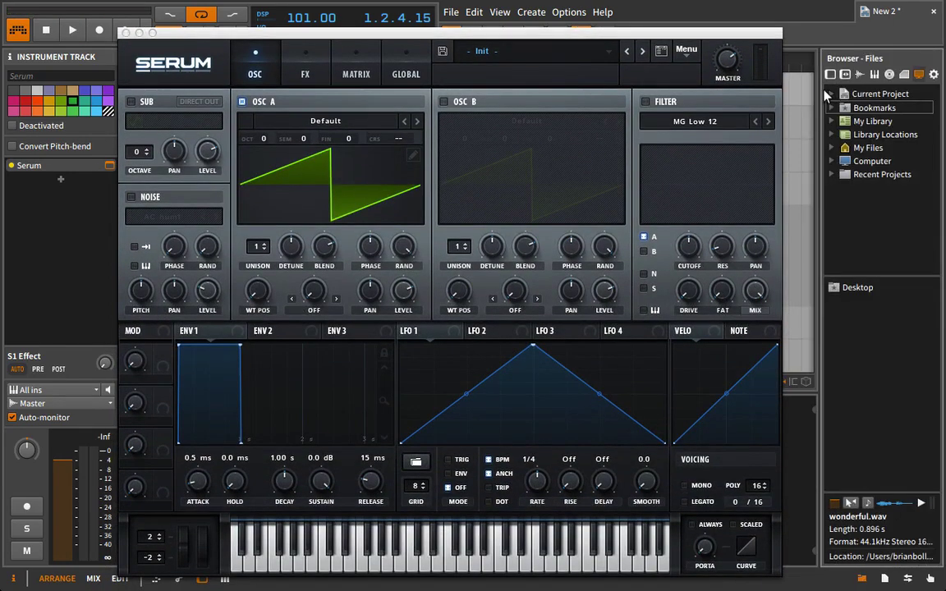
pyautogui.click(856, 94)
pyautogui.doubleClick(824, 287)
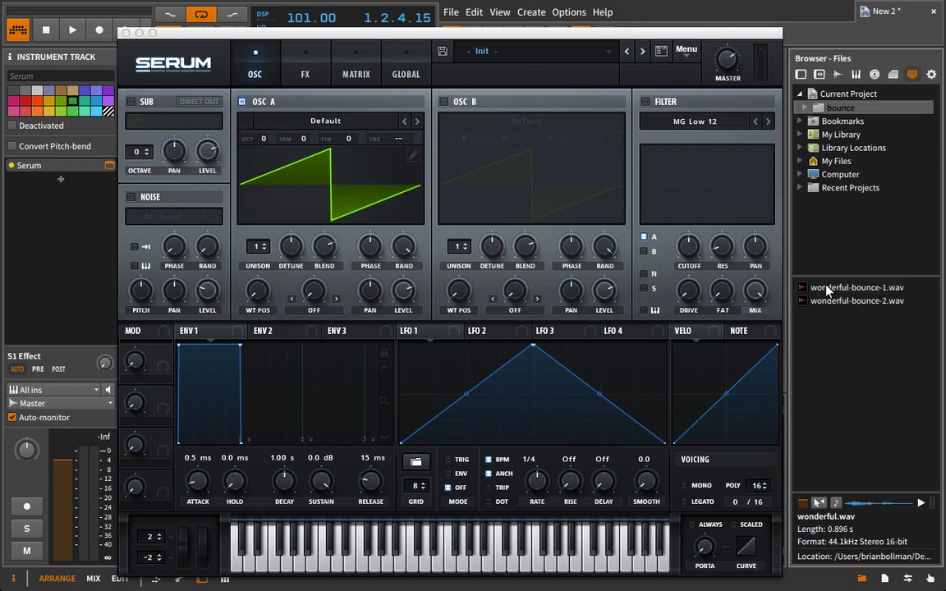
pyautogui.click(854, 287)
pyautogui.click(893, 301)
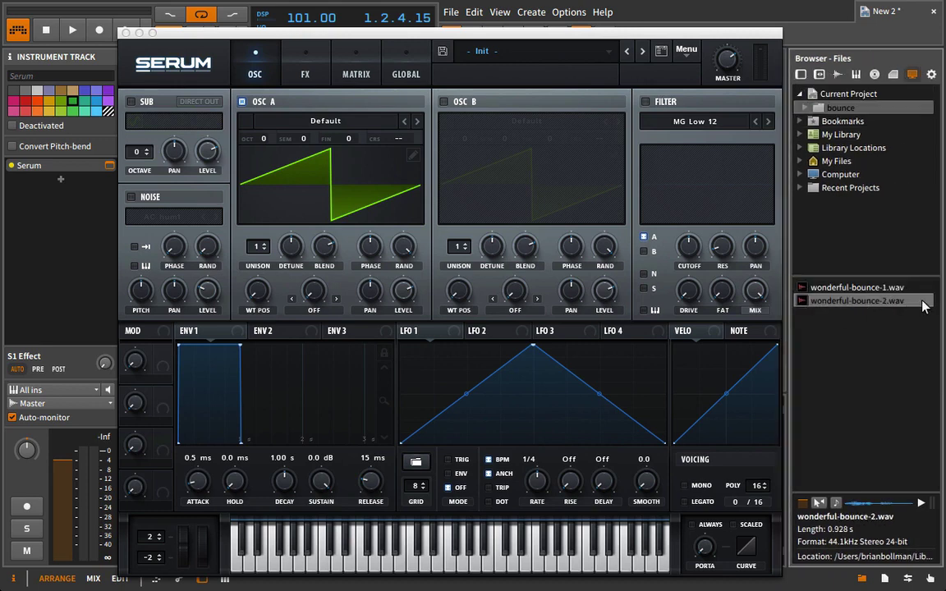
pyautogui.click(920, 503)
pyautogui.click(809, 288)
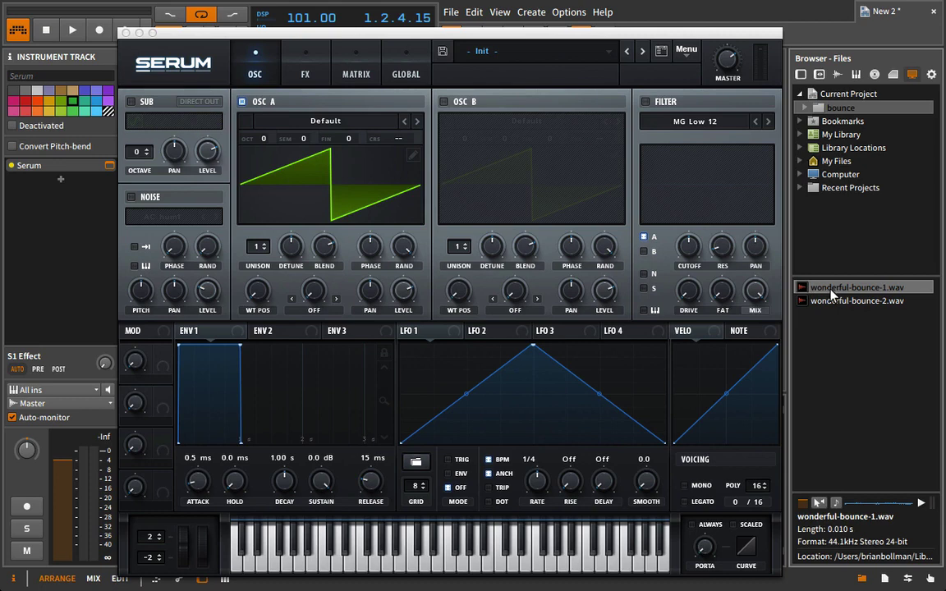
# Load wonderful-bounce-1.wav into Serum's oscillator A as a wavetable using the FFT 1024 import
pyautogui.moveTo(829, 287); pyautogui.dragTo(401, 218)
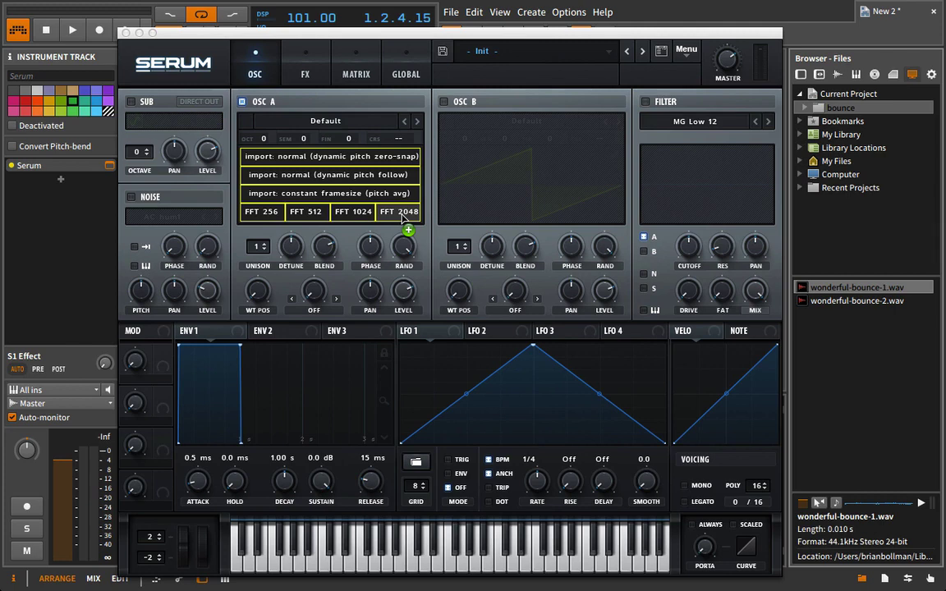
pyautogui.moveTo(401, 217); pyautogui.dragTo(275, 214)
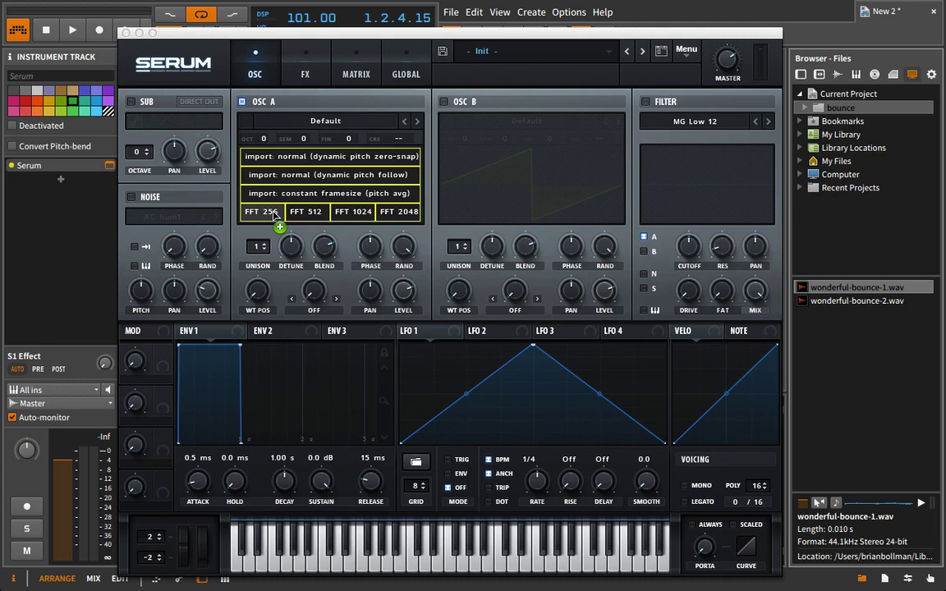
pyautogui.moveTo(275, 213); pyautogui.dragTo(353, 216)
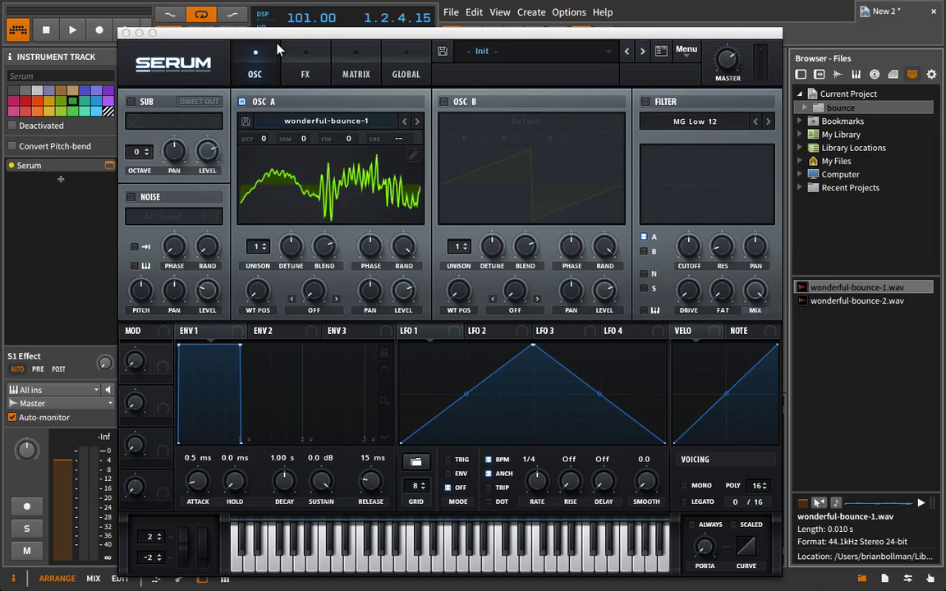
# Arm the Serum track for recording, close the file browser, and place the Serum window beside the track list
pyautogui.moveTo(275, 38); pyautogui.dragTo(596, 78)
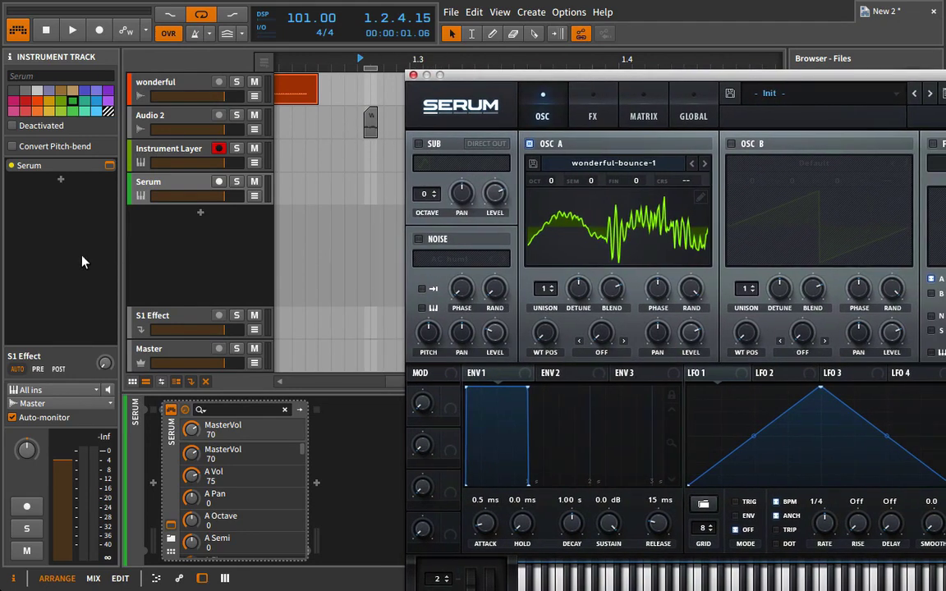
pyautogui.click(219, 182)
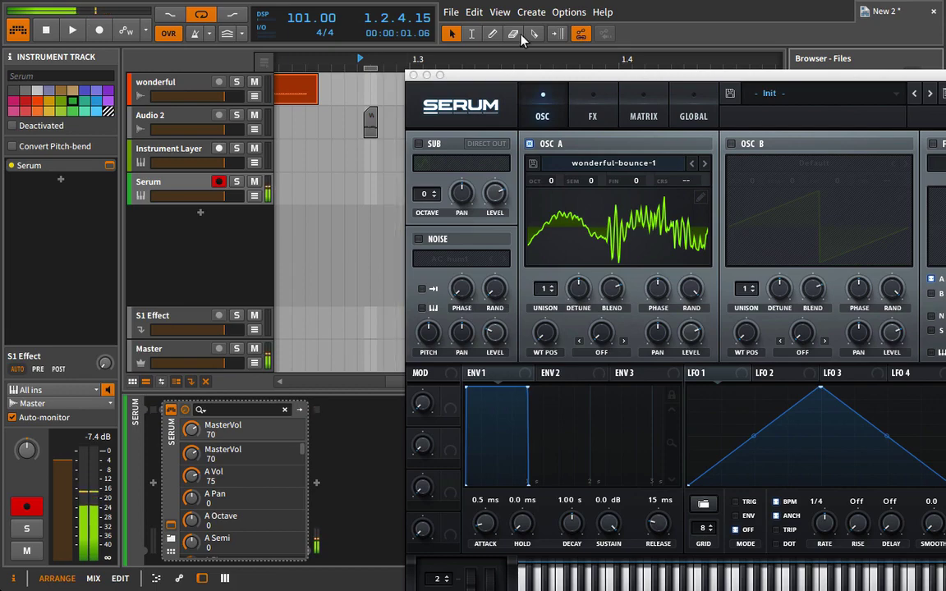
pyautogui.moveTo(475, 75); pyautogui.dragTo(146, 34)
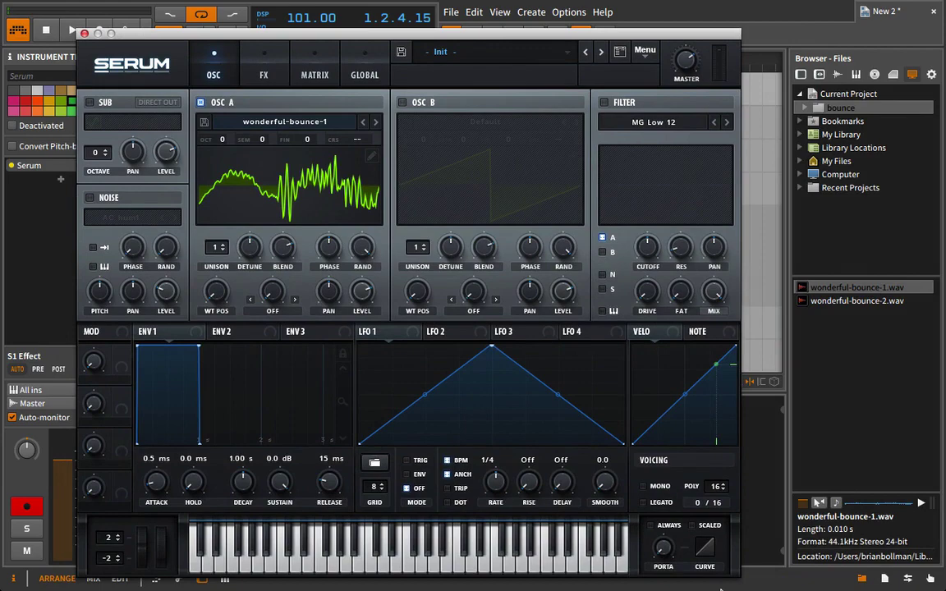
pyautogui.click(859, 580)
pyautogui.moveTo(222, 27); pyautogui.dragTo(402, 15)
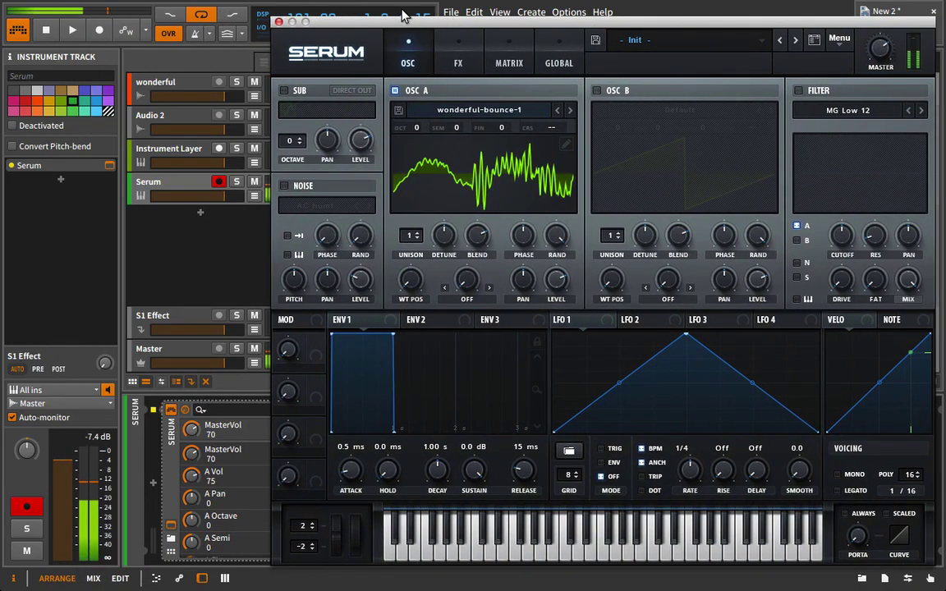
# Open oscillator A's wavetable editor, analyse the waveform into FFT bins, and raise the level of bin 1
pyautogui.click(566, 145)
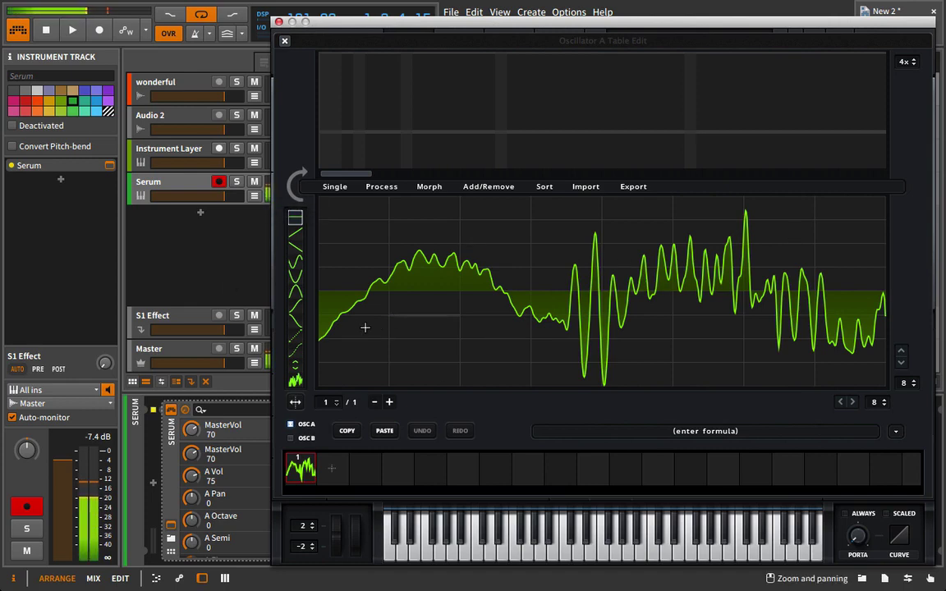
pyautogui.click(294, 181)
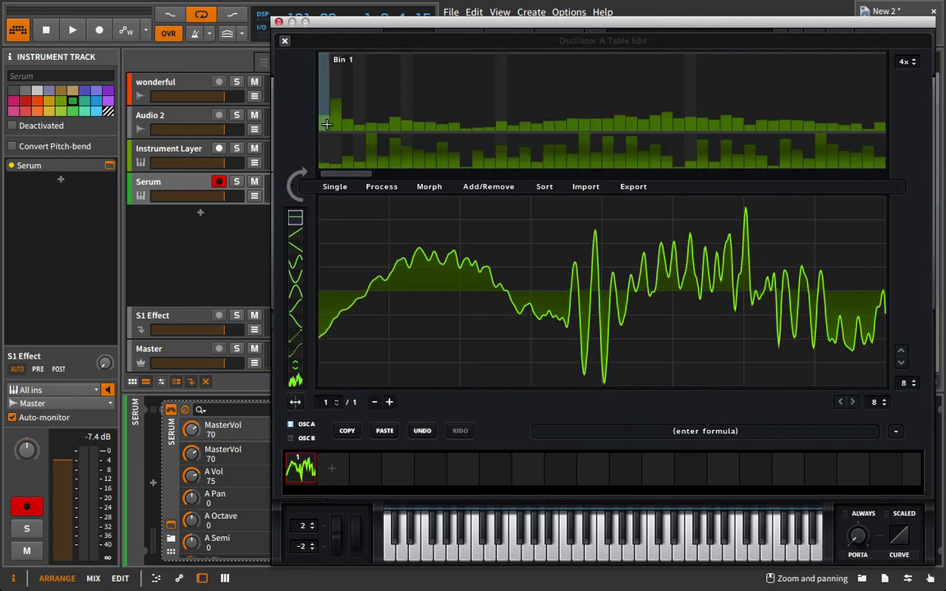
pyautogui.moveTo(326, 123); pyautogui.dragTo(323, 87)
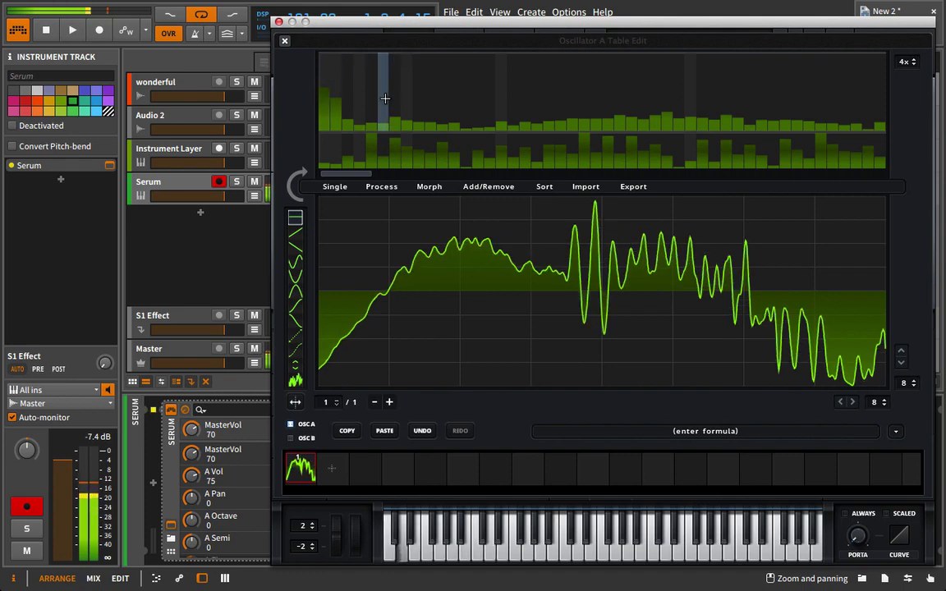
# Restrict FFT drawing to odd harmonics only and draw new levels across the odd bins
pyautogui.rightClick(426, 93)
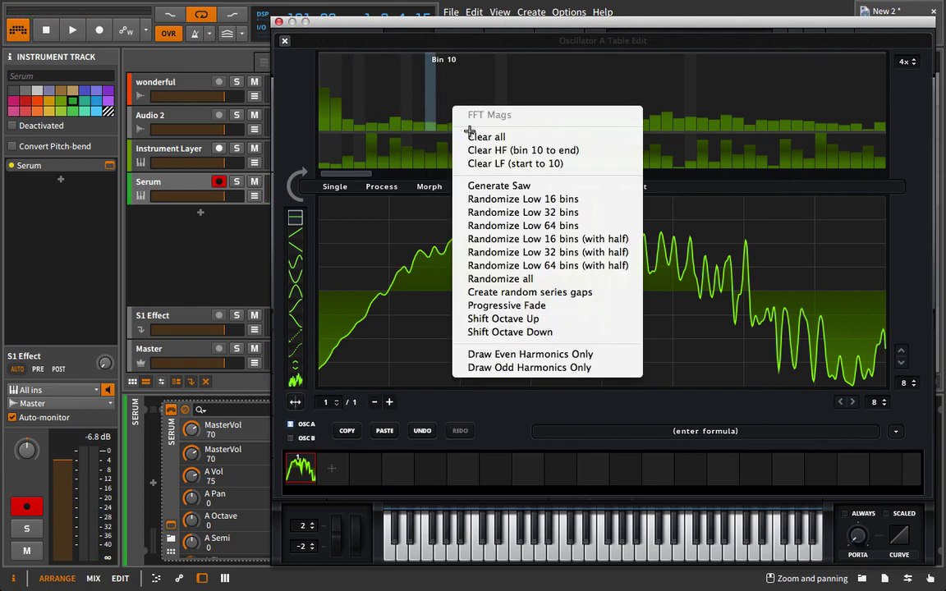
pyautogui.click(551, 367)
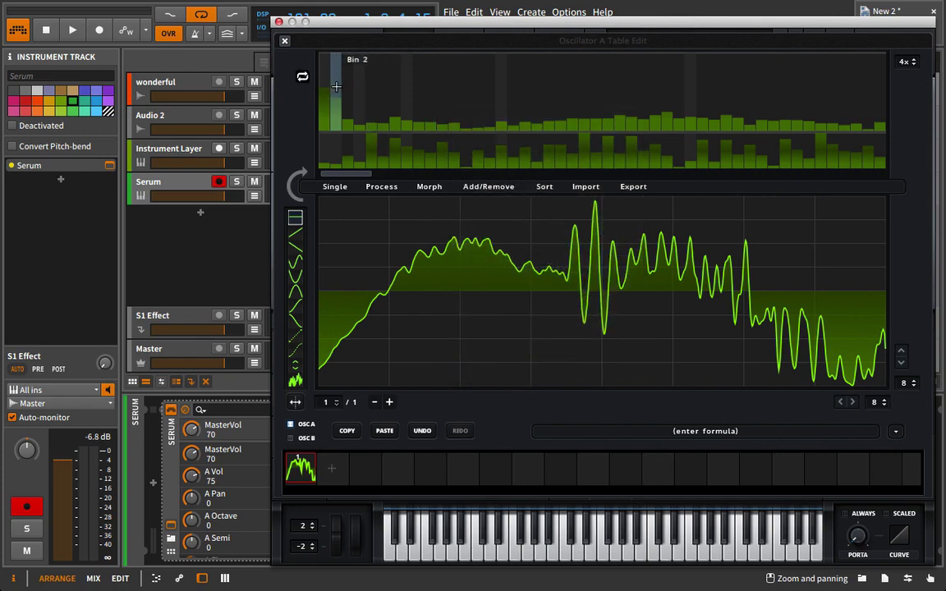
pyautogui.moveTo(334, 93)
pyautogui.mouseDown()
pyautogui.moveTo(394, 118)
pyautogui.moveTo(453, 115)
pyautogui.mouseUp()
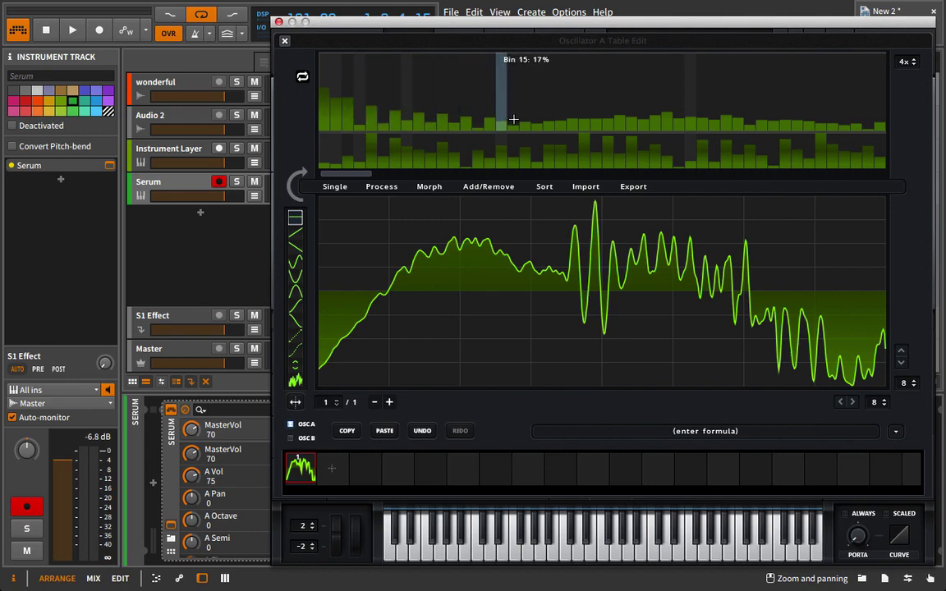
pyautogui.moveTo(692, 122); pyautogui.dragTo(797, 122)
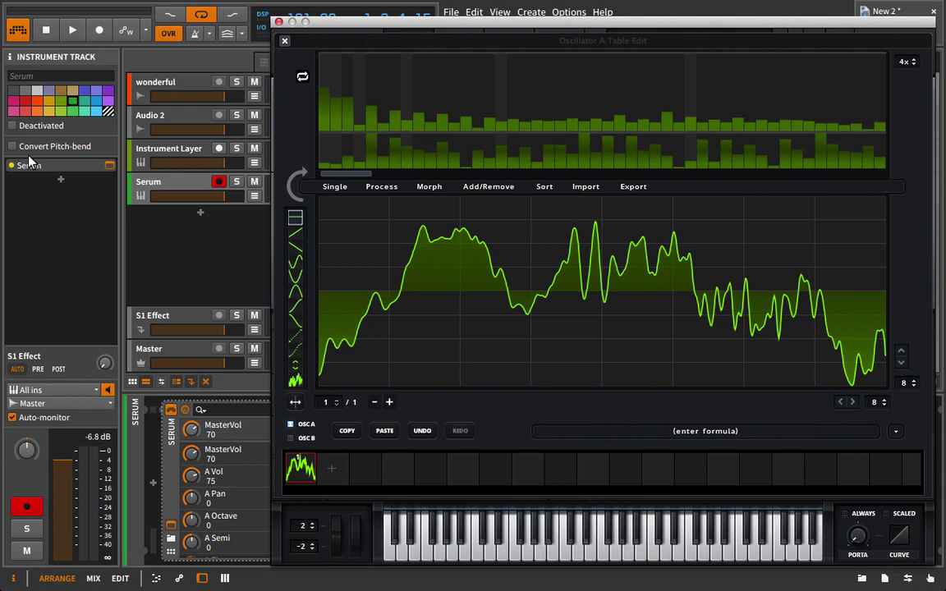
# Add the SPAN analyzer after Serum, examine the sound's spectrum, and close the analyzer window
pyautogui.moveTo(361, 29); pyautogui.dragTo(229, 25)
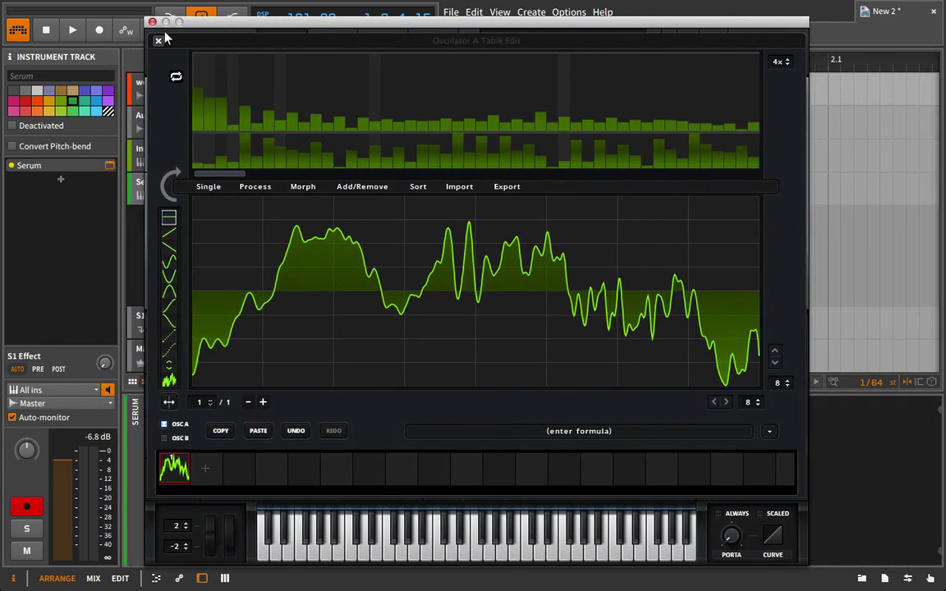
pyautogui.moveTo(213, 34); pyautogui.dragTo(698, 21)
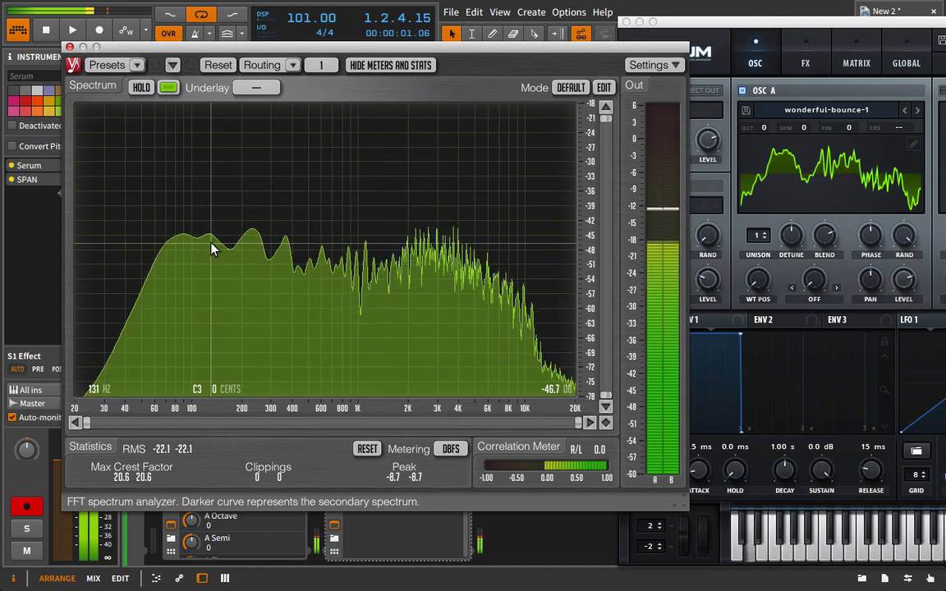
pyautogui.click(70, 47)
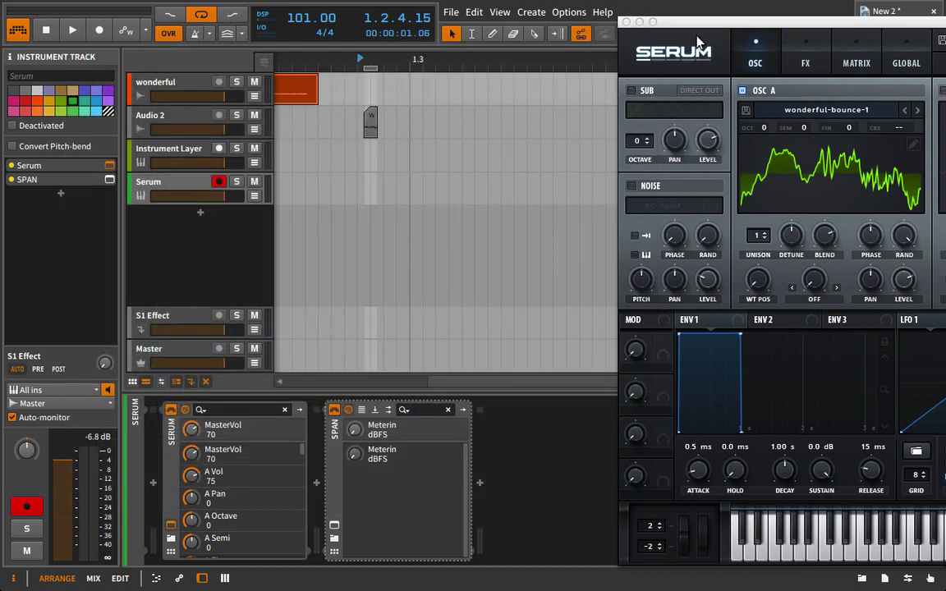
# Reopen oscillator A's wavetable editor, add a second frame copied from the first, and select it
pyautogui.moveTo(696, 21); pyautogui.dragTo(102, 22)
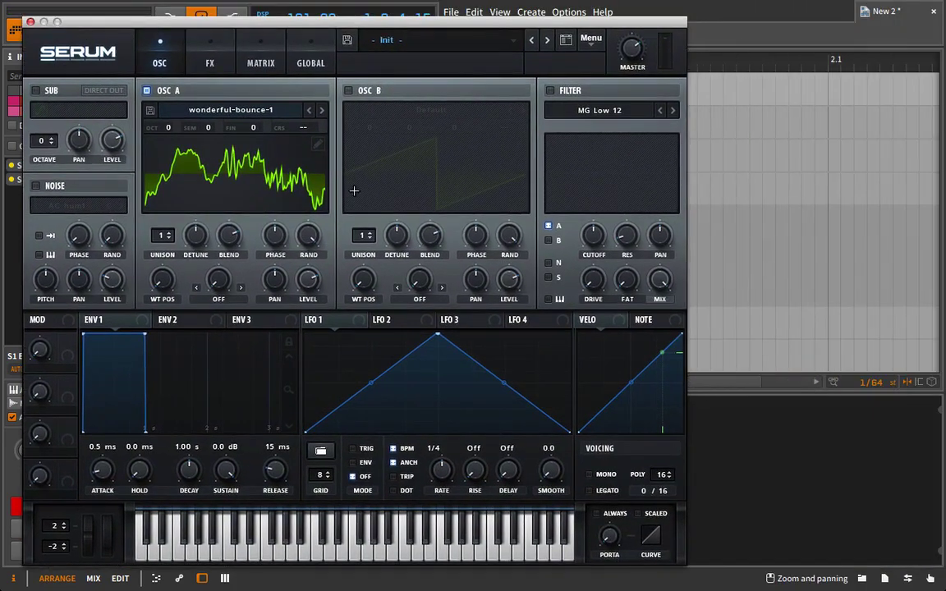
pyautogui.click(317, 144)
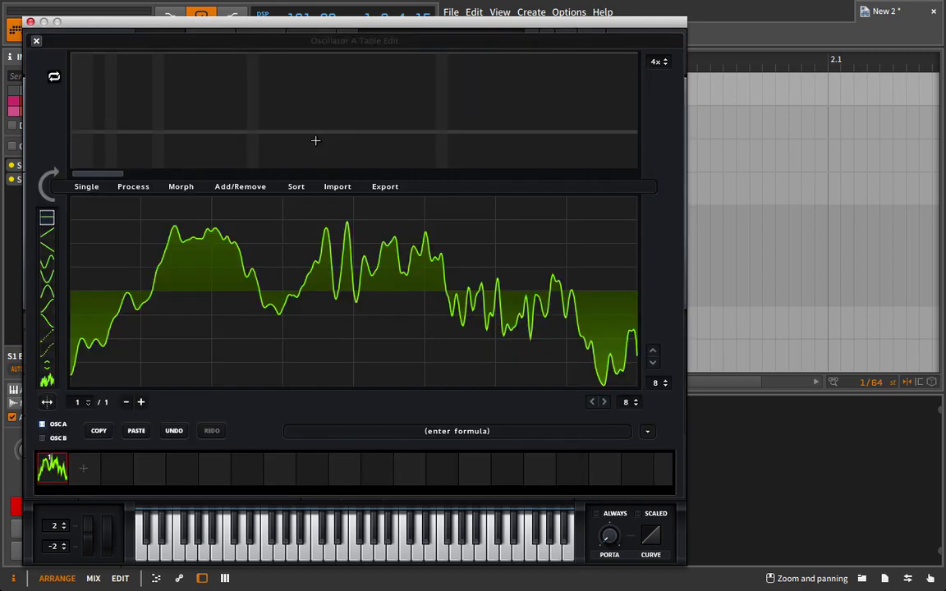
pyautogui.click(86, 468)
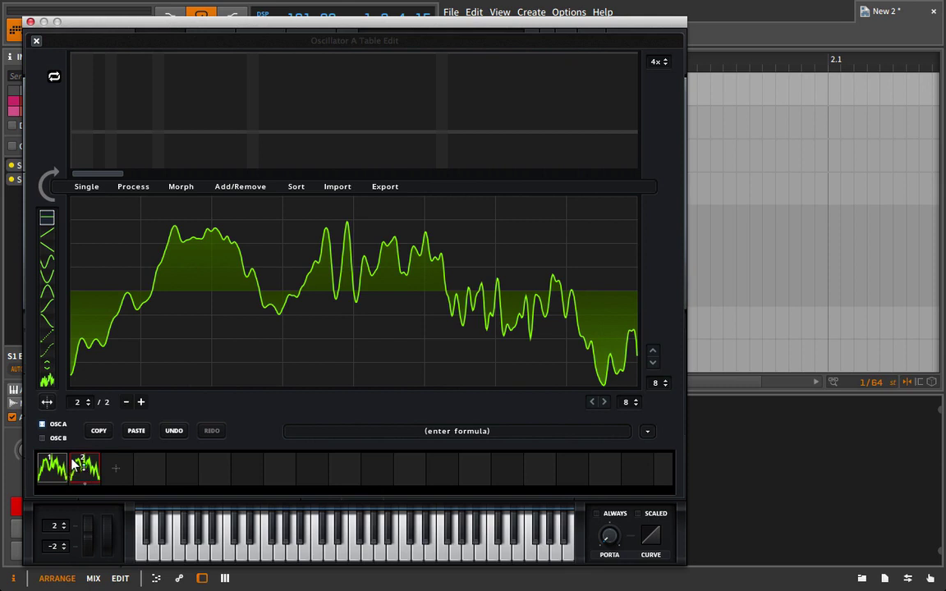
pyautogui.click(51, 464)
pyautogui.click(85, 473)
# Draw much stronger odd harmonics across the second frame's FFT bins, with drawing limited to odd harmonics only
pyautogui.rightClick(144, 96)
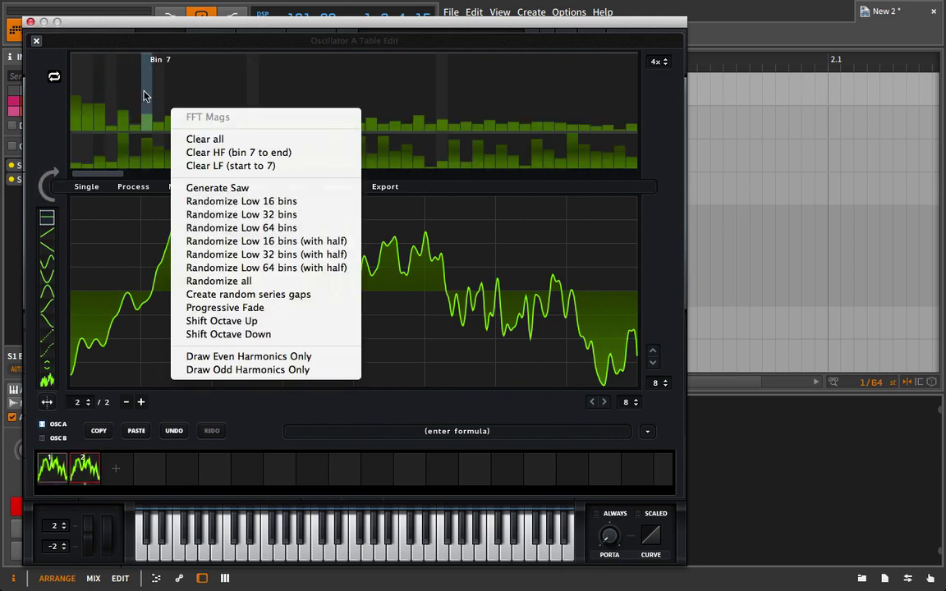
pyautogui.click(263, 371)
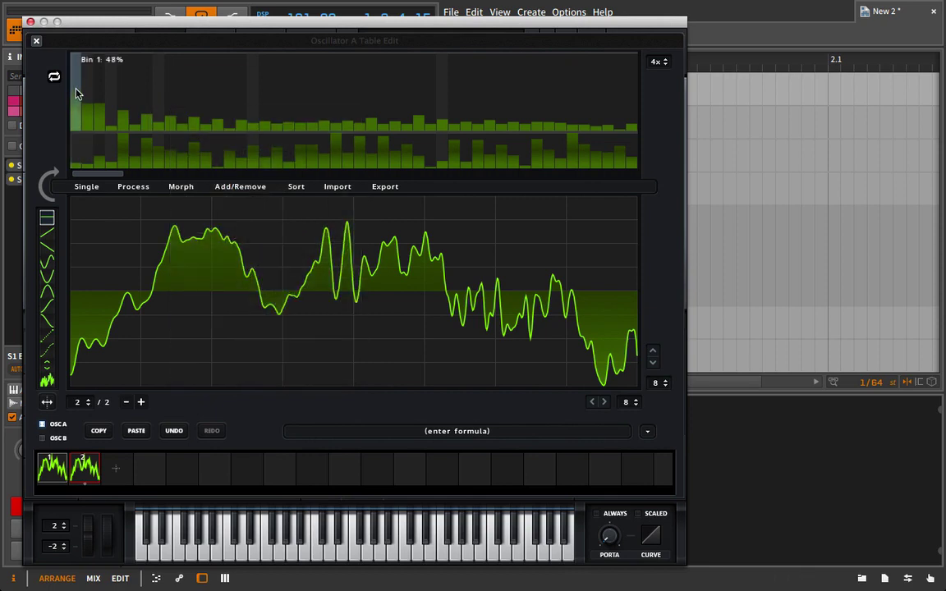
pyautogui.moveTo(76, 93)
pyautogui.mouseDown()
pyautogui.moveTo(83, 56)
pyautogui.moveTo(213, 122)
pyautogui.moveTo(271, 105)
pyautogui.moveTo(305, 79)
pyautogui.moveTo(394, 86)
pyautogui.moveTo(453, 110)
pyautogui.moveTo(516, 102)
pyautogui.moveTo(575, 121)
pyautogui.mouseUp()
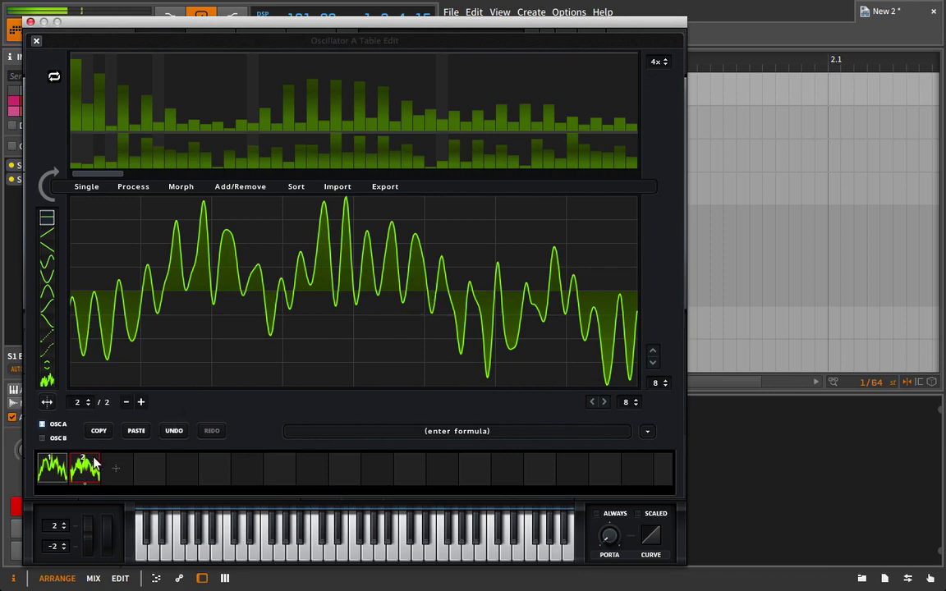
# Morph the two frames with Crossfade, scan the table from frame 1 to 256, and close the wavetable editor
pyautogui.click(181, 187)
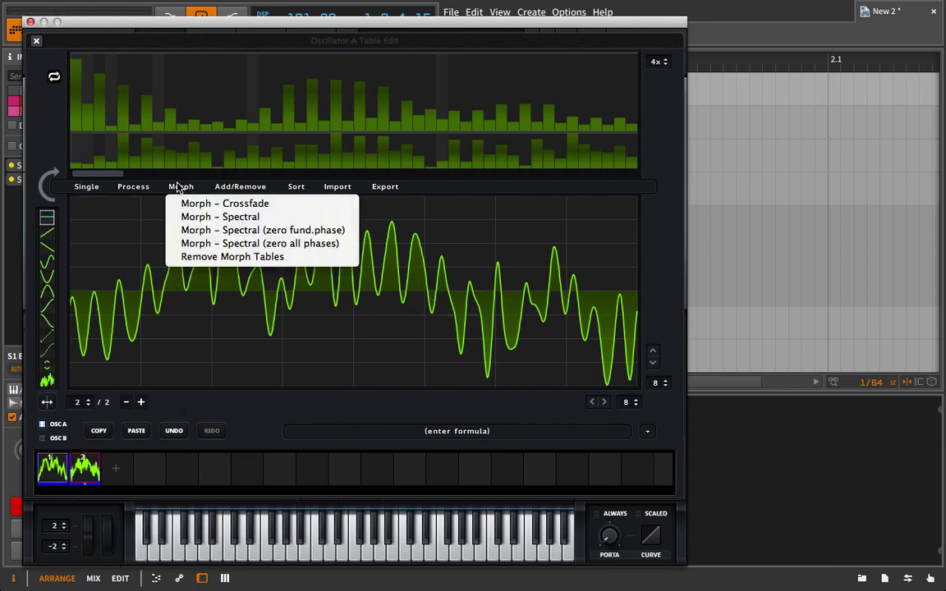
pyautogui.click(253, 208)
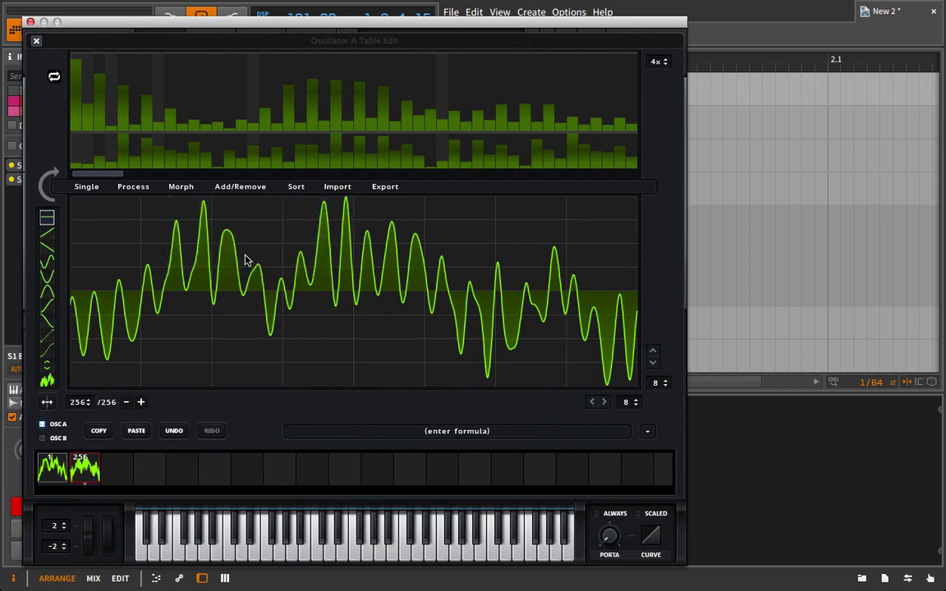
pyautogui.click(54, 465)
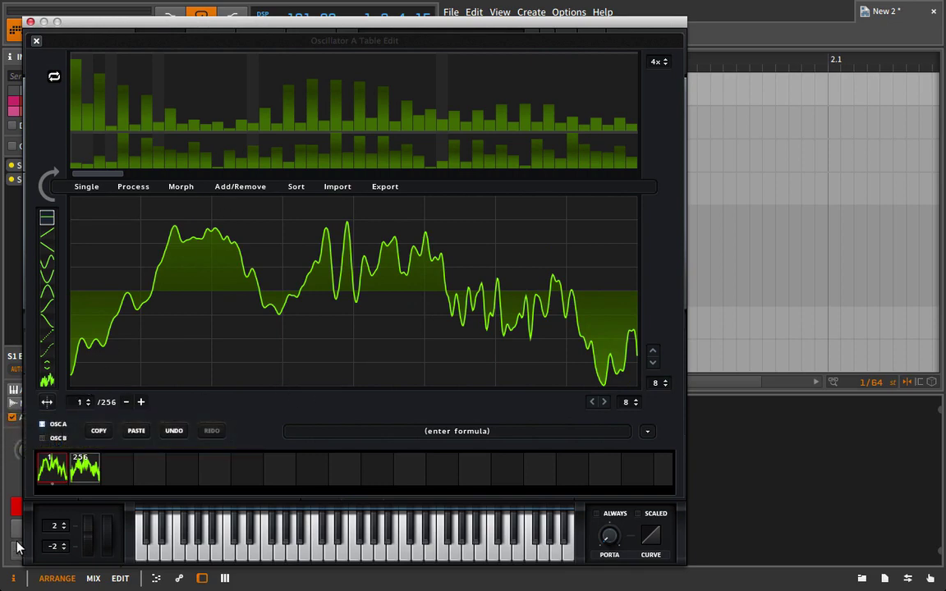
pyautogui.moveTo(84, 401); pyautogui.dragTo(168, 217)
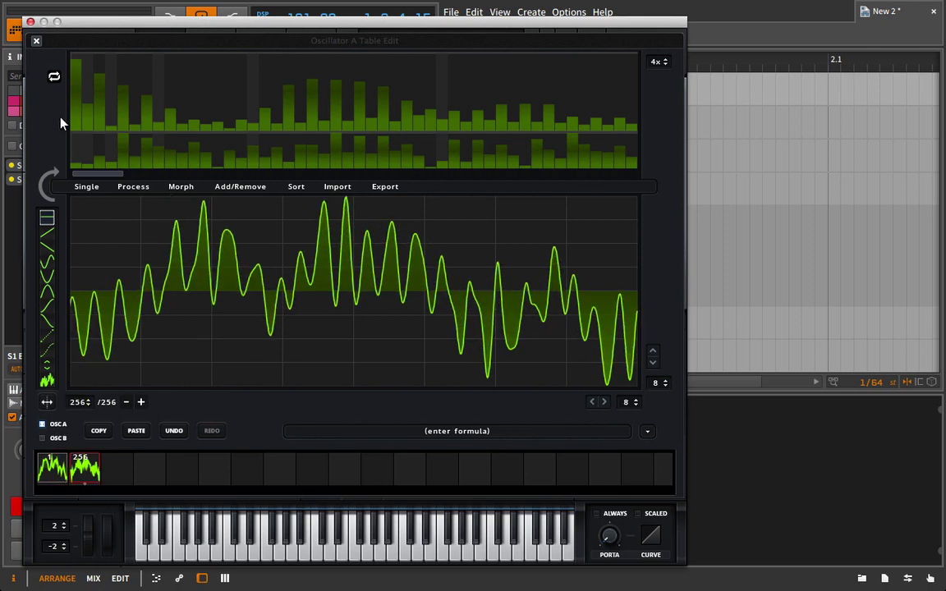
pyautogui.moveTo(155, 29); pyautogui.dragTo(278, 29)
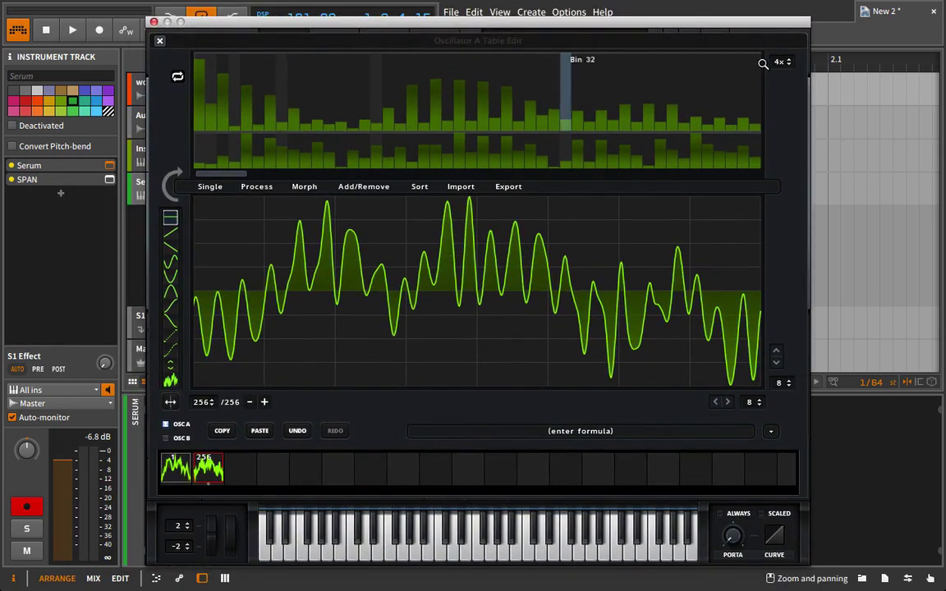
pyautogui.click(160, 41)
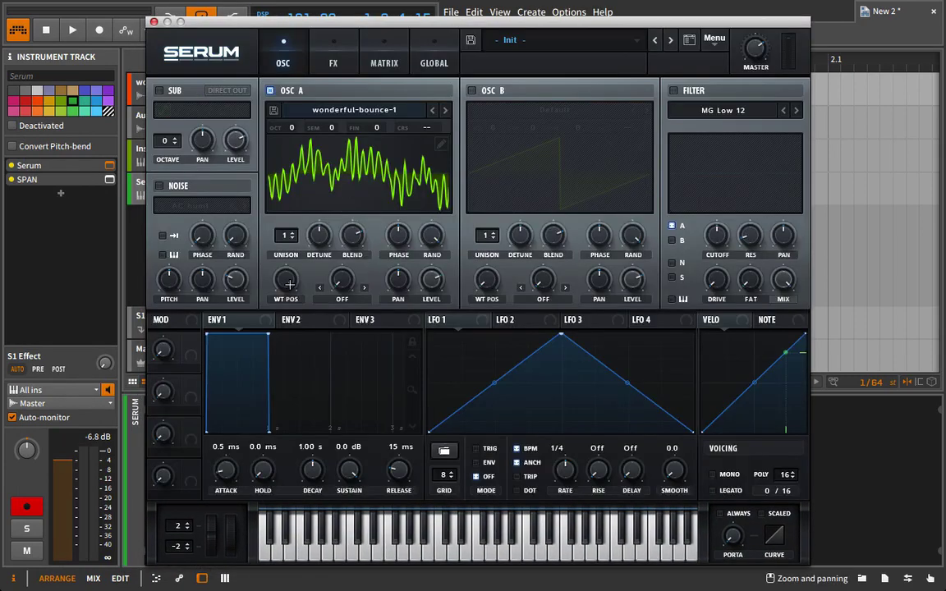
# Set oscillator A's wavetable position partway through the table, and use 5 unison voices with a detune of about 0.09
pyautogui.moveTo(285, 279); pyautogui.dragTo(290, 333)
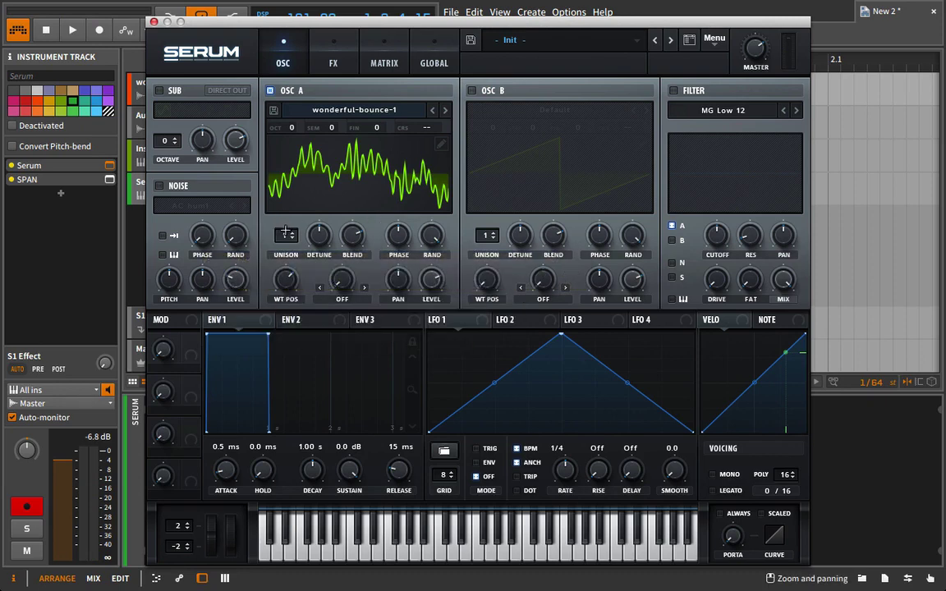
pyautogui.moveTo(286, 233); pyautogui.dragTo(326, 261)
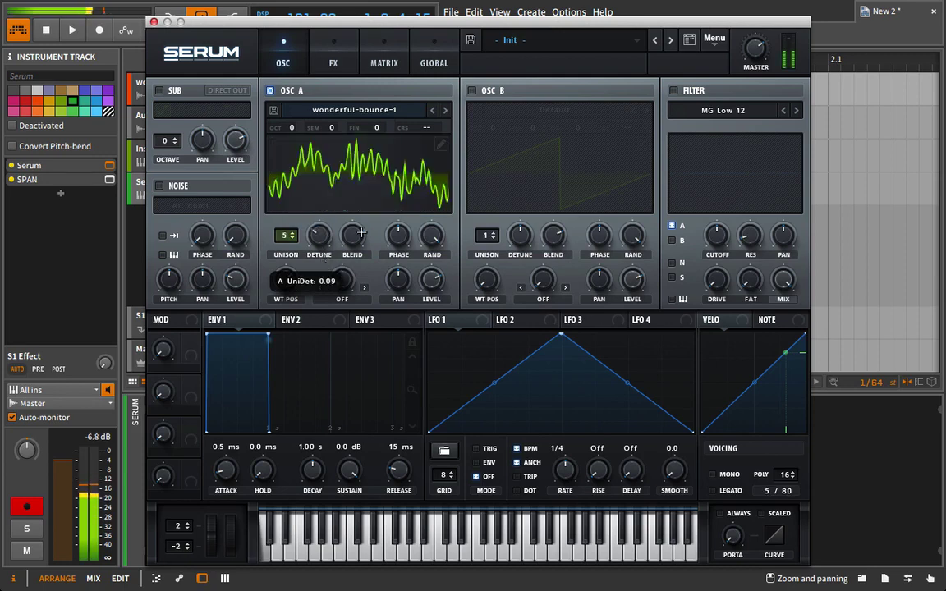
pyautogui.moveTo(361, 233); pyautogui.dragTo(328, 247)
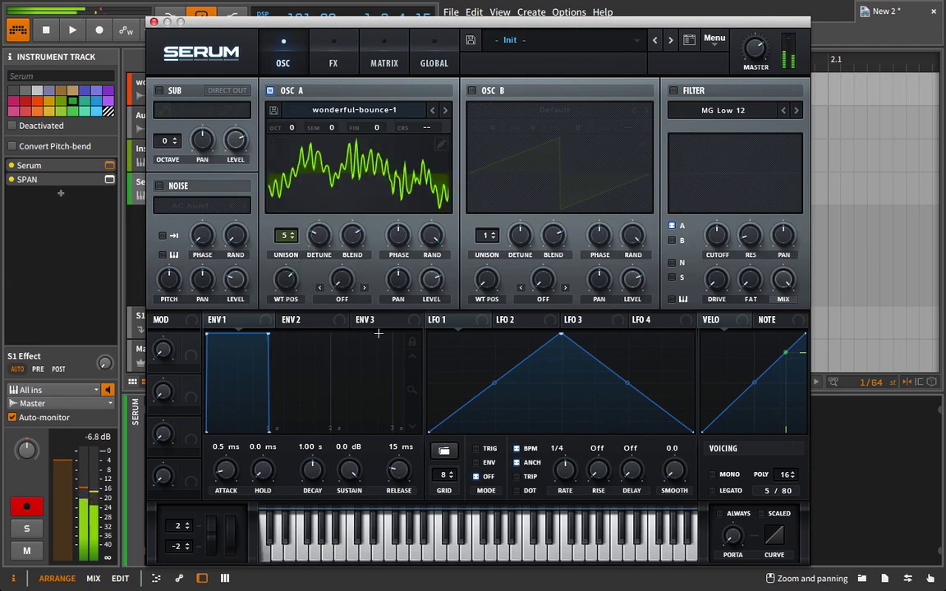
# Set oscillator A's warp mode to Bend +/- and sweep the warp amount through negative and positive values
pyautogui.click(365, 287)
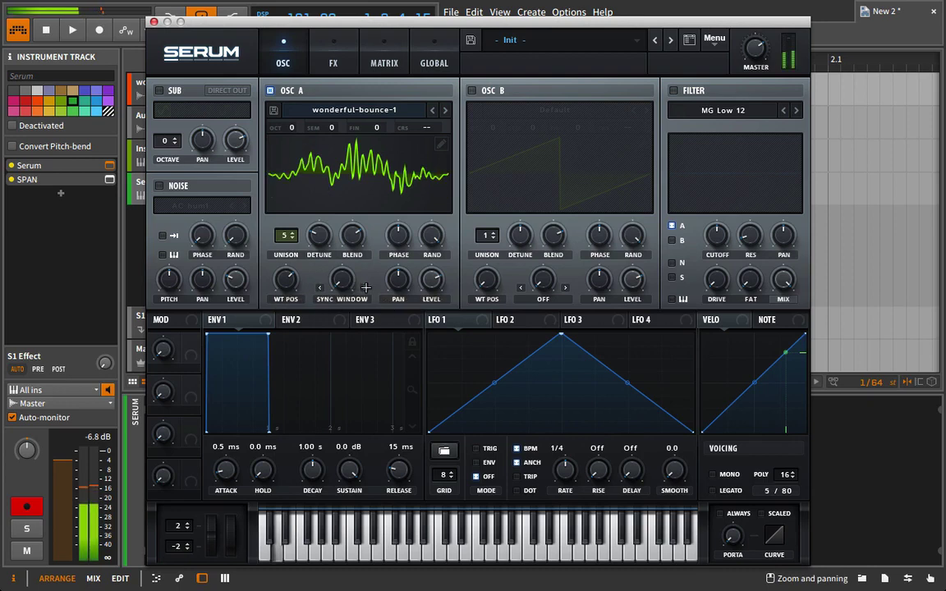
pyautogui.click(320, 287)
pyautogui.click(363, 289)
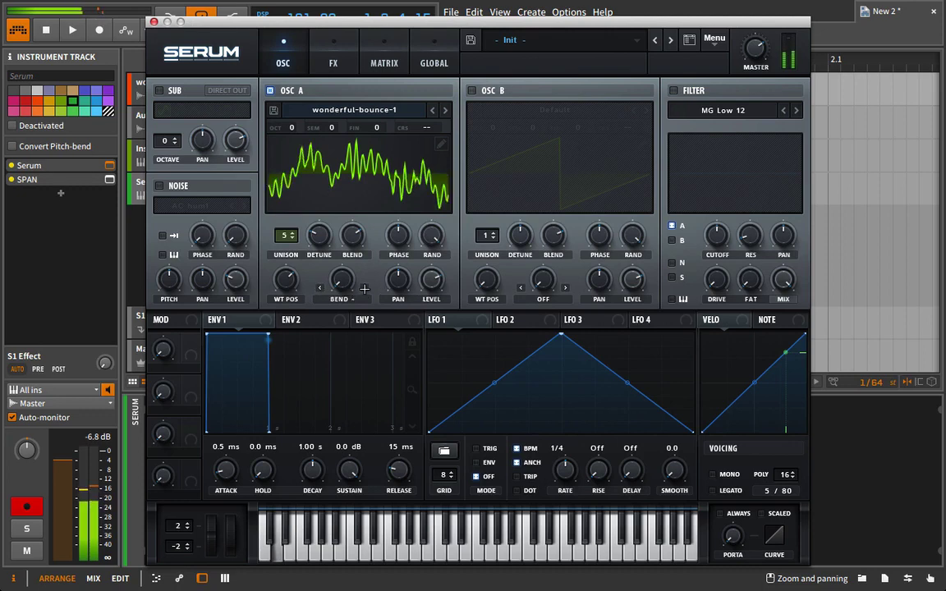
pyautogui.click(365, 289)
pyautogui.moveTo(342, 285); pyautogui.dragTo(351, 264)
pyautogui.moveTo(350, 203); pyautogui.dragTo(363, 146)
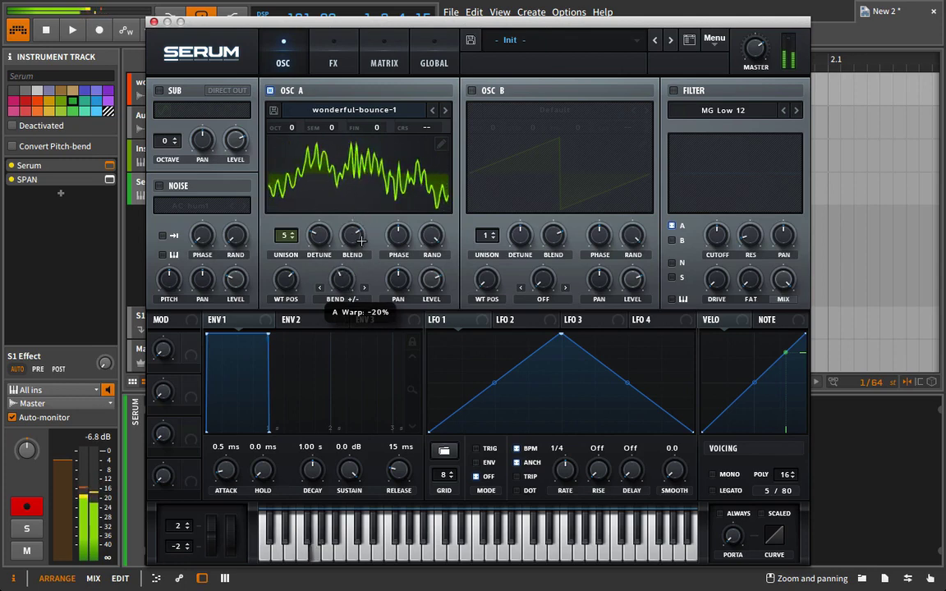
pyautogui.moveTo(361, 238); pyautogui.dragTo(307, 248)
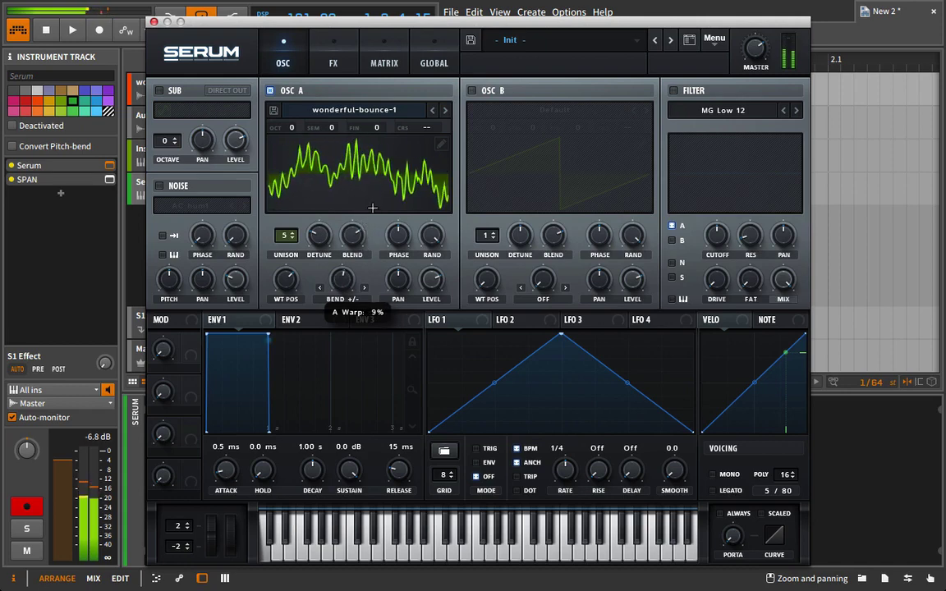
pyautogui.moveTo(372, 208); pyautogui.dragTo(383, 188)
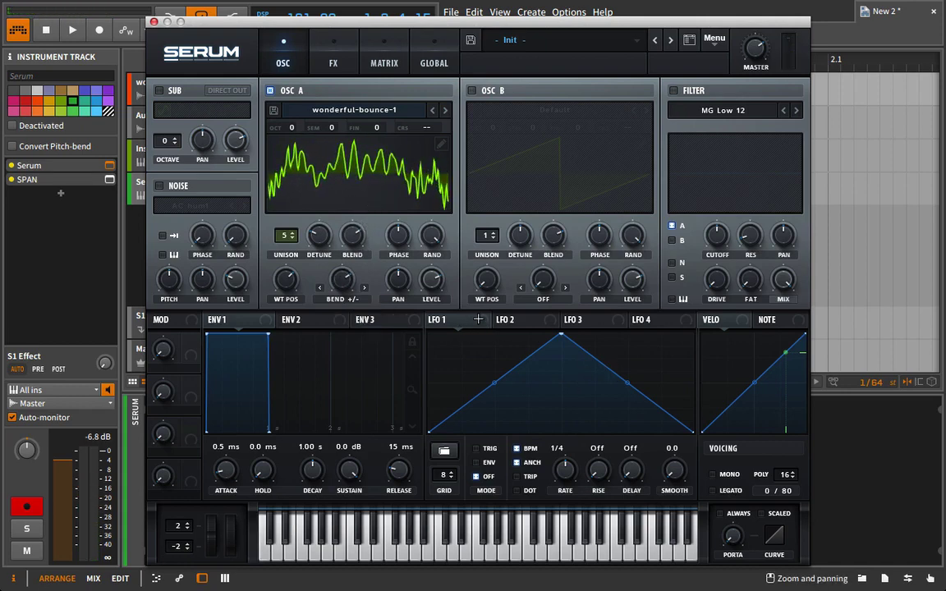
# Assign LFO 1 to oscillator A's warp at about 47, with rate at bar, a bowed rising segment and raised end points
pyautogui.moveTo(437, 321)
pyautogui.moveTo(433, 320); pyautogui.dragTo(338, 250)
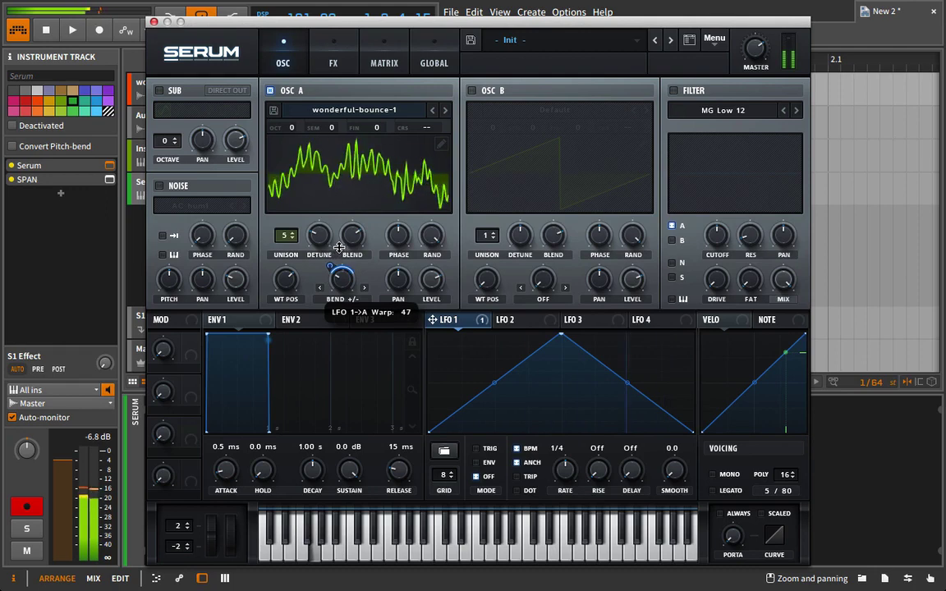
pyautogui.moveTo(563, 465); pyautogui.dragTo(563, 491)
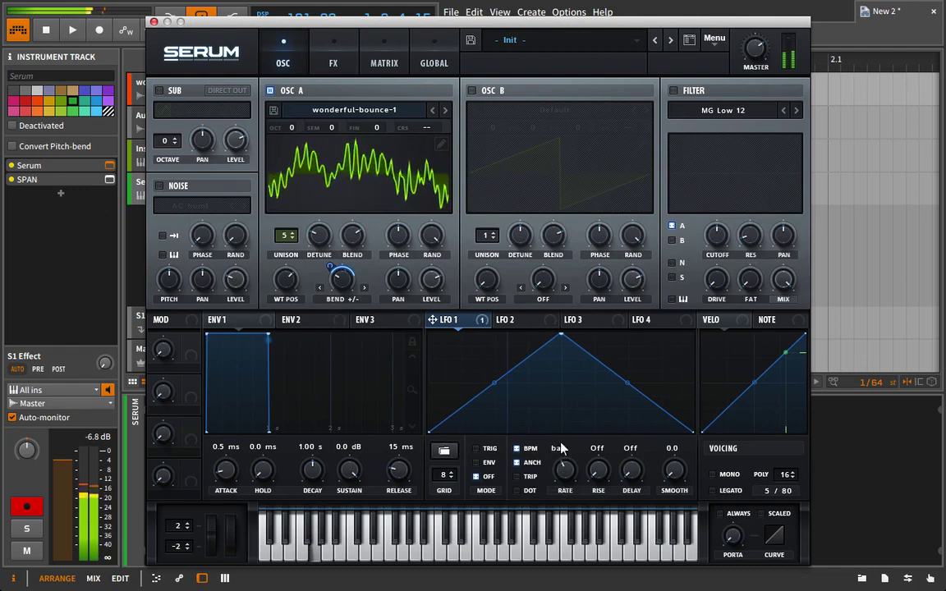
pyautogui.moveTo(493, 381); pyautogui.dragTo(492, 359)
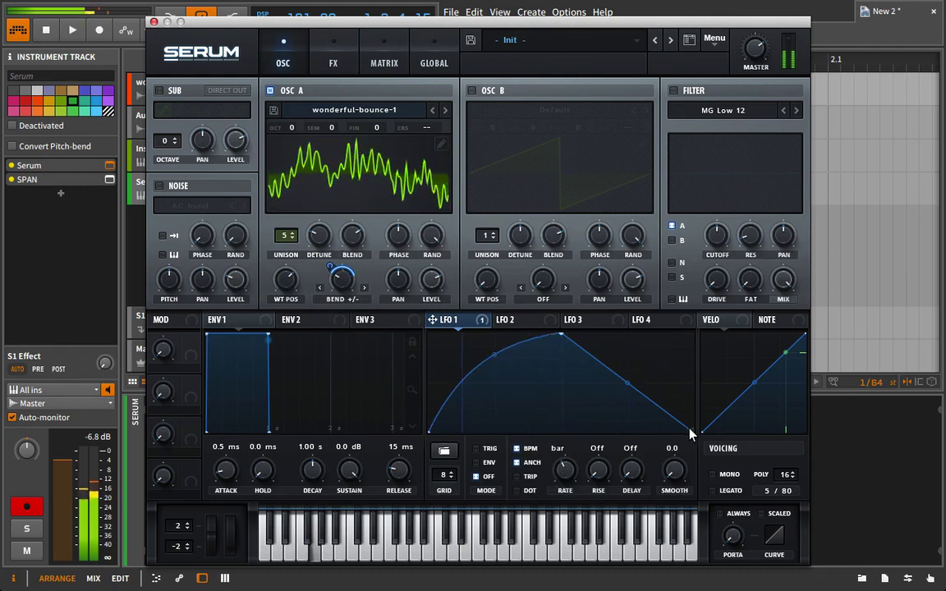
pyautogui.moveTo(690, 431); pyautogui.dragTo(657, 403)
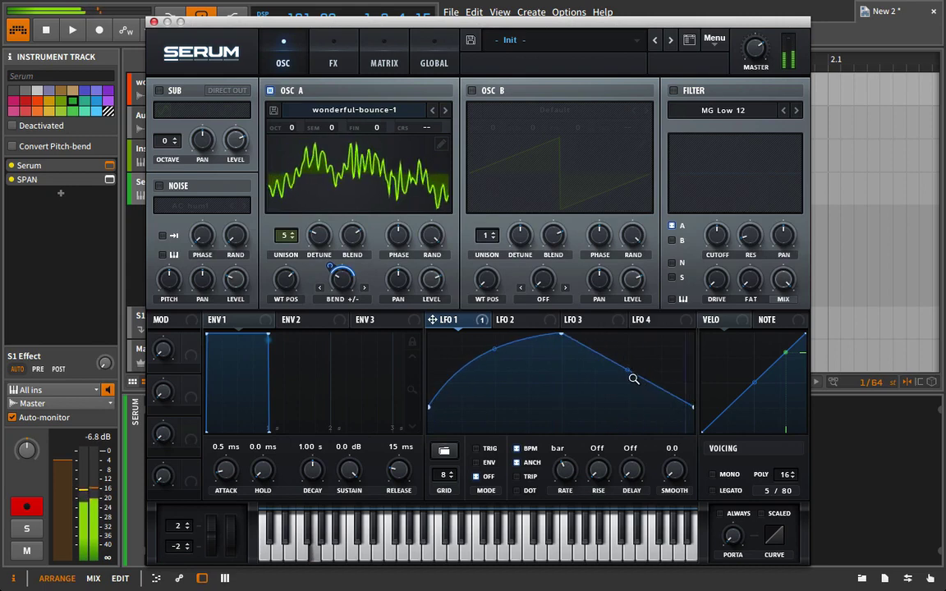
# Load the Chalice shape into LFO 2 and assign it to oscillator A's wavetable position as bidirectional modulation
pyautogui.click(513, 320)
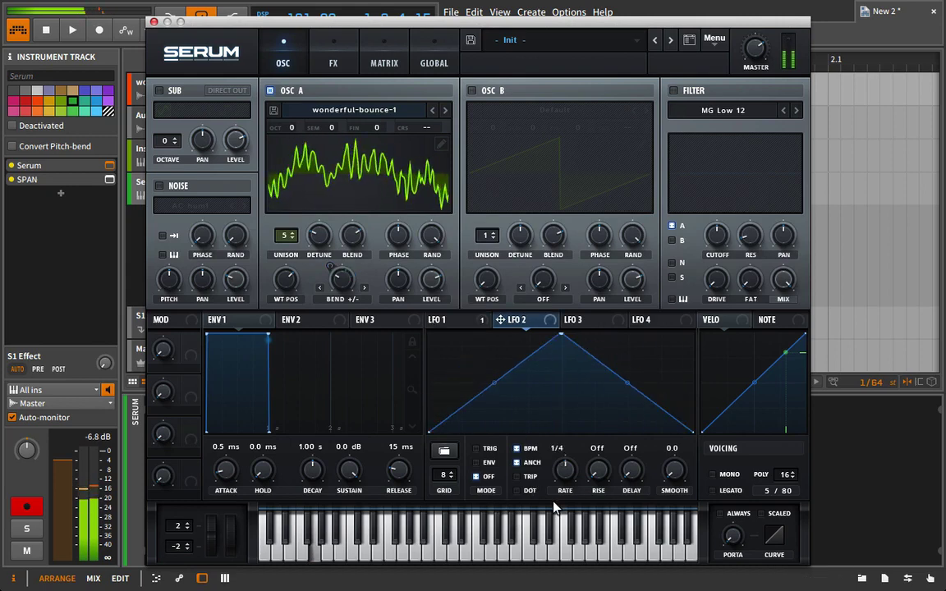
pyautogui.click(444, 450)
pyautogui.moveTo(450, 451)
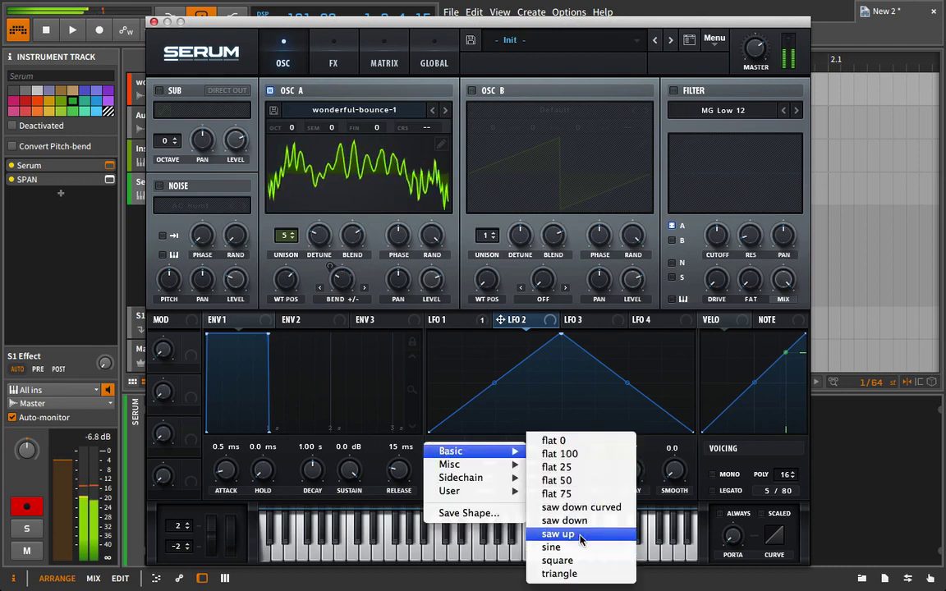
pyautogui.moveTo(480, 468)
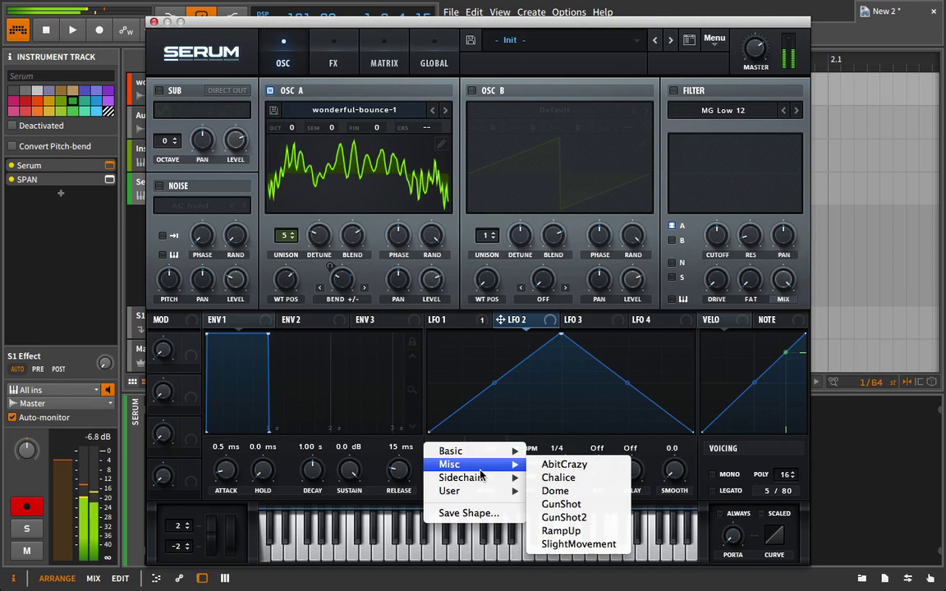
pyautogui.click(557, 478)
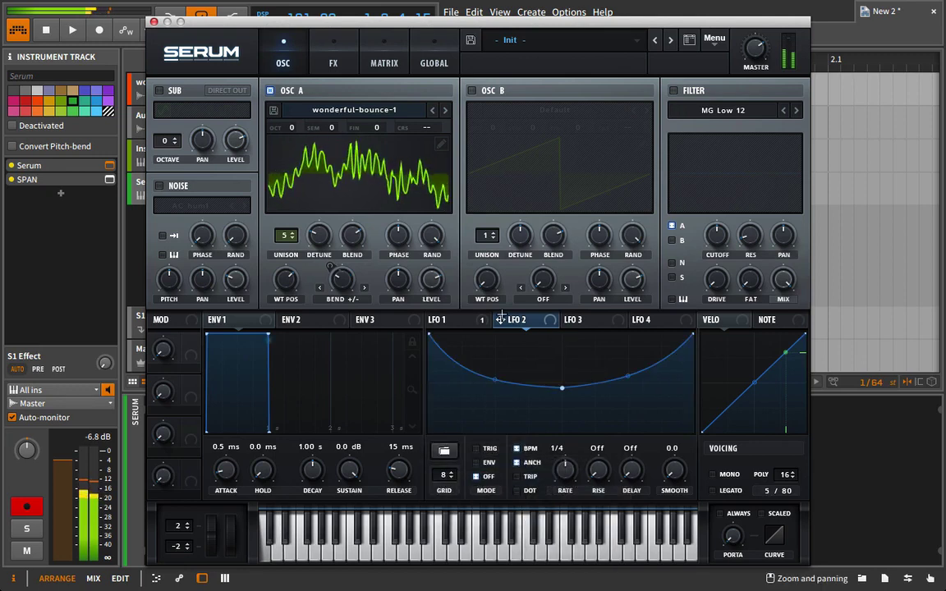
pyautogui.moveTo(500, 322); pyautogui.dragTo(274, 268)
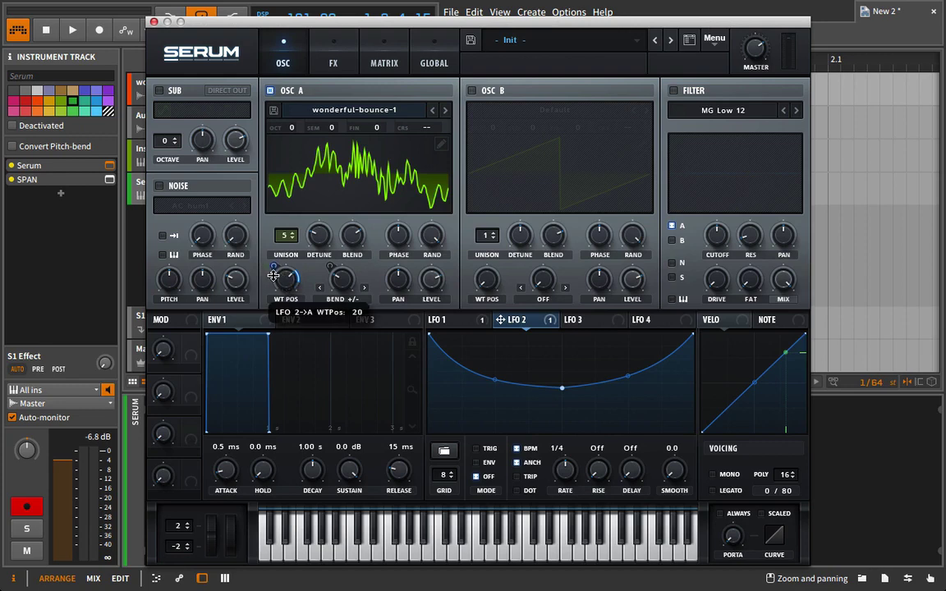
pyautogui.click(375, 68)
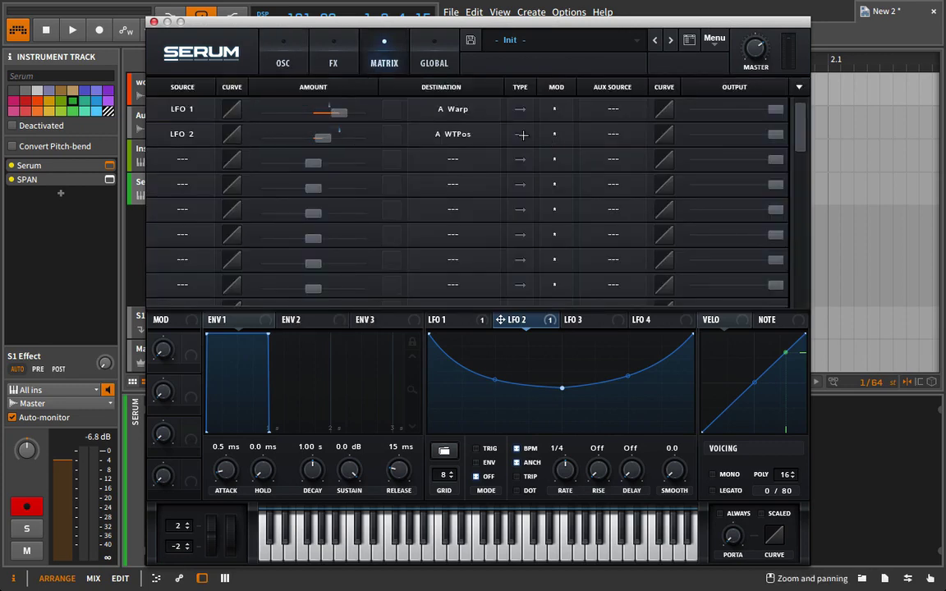
pyautogui.click(306, 60)
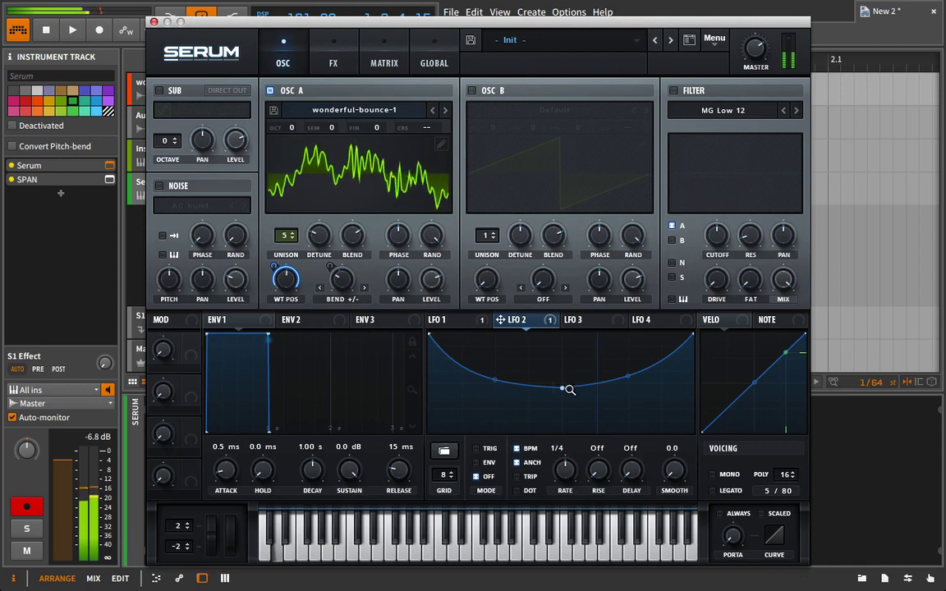
# Set LFO 2's rate to 2 bar and reshape its curve with a deeper midpoint and an extra point in the first half
pyautogui.moveTo(562, 387); pyautogui.dragTo(564, 417)
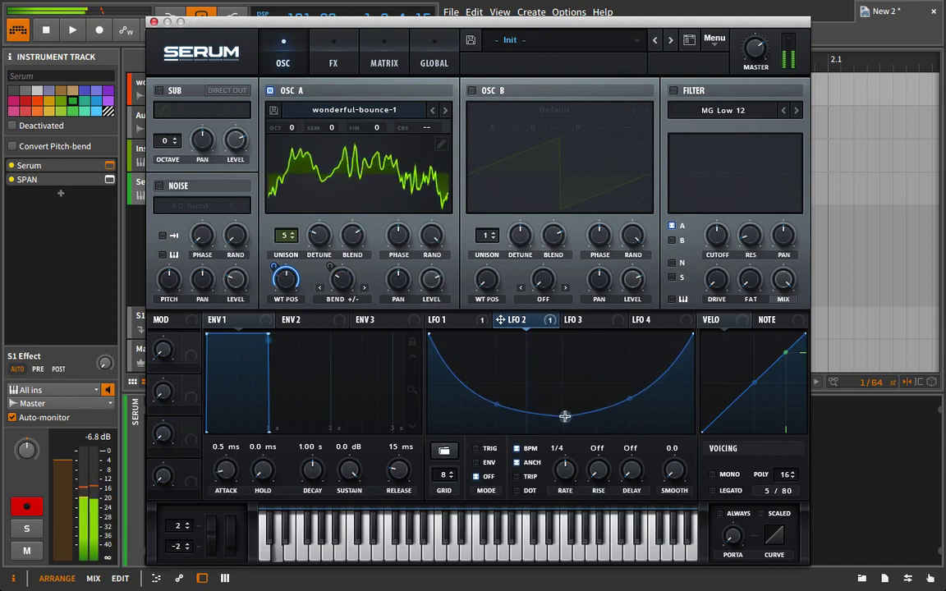
pyautogui.moveTo(565, 469); pyautogui.dragTo(559, 490)
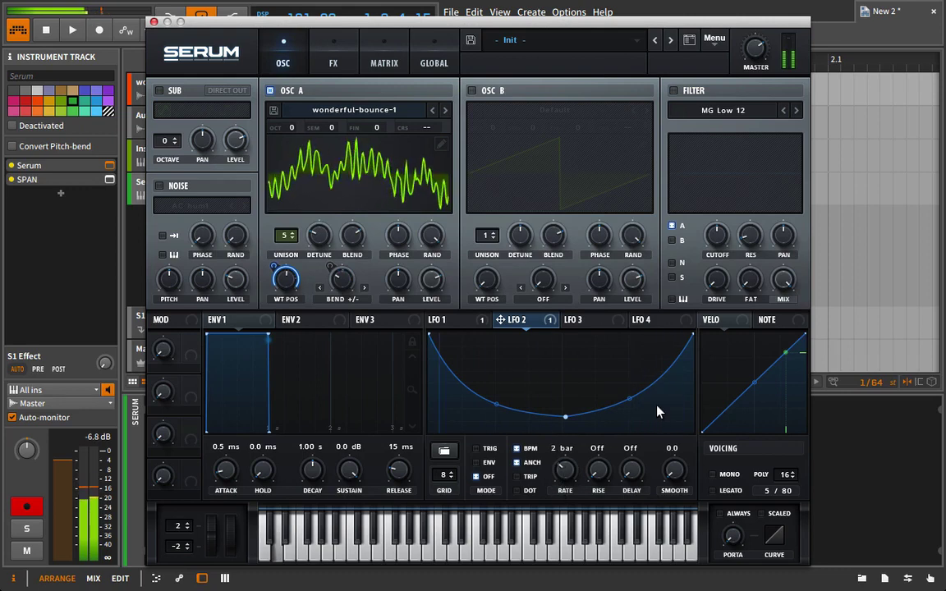
pyautogui.moveTo(429, 334); pyautogui.dragTo(555, 355)
pyautogui.doubleClick(452, 365)
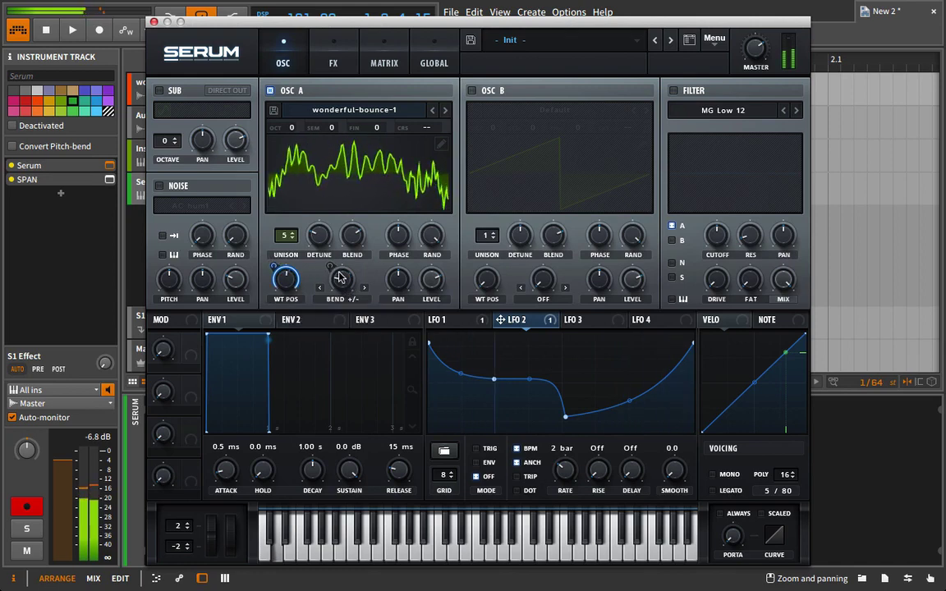
# Bend LFO 1's falling segment inward and readjust its modulation of oscillator A's warp
pyautogui.click(450, 320)
pyautogui.moveTo(328, 267); pyautogui.dragTo(342, 294)
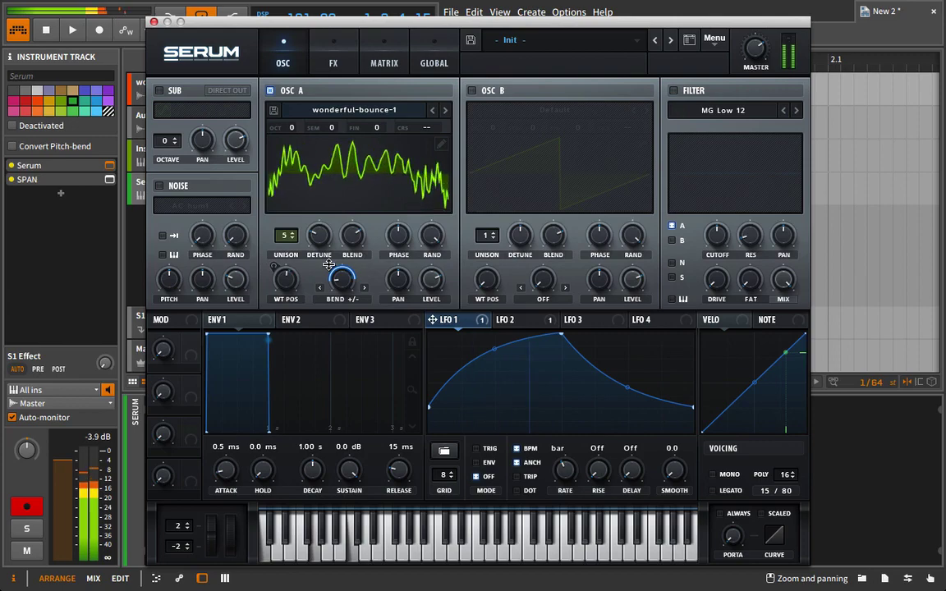
# Check oscillator A's table in the wavetable editor, close the editor, and show the oscillator's waveform display in 3D
pyautogui.click(440, 145)
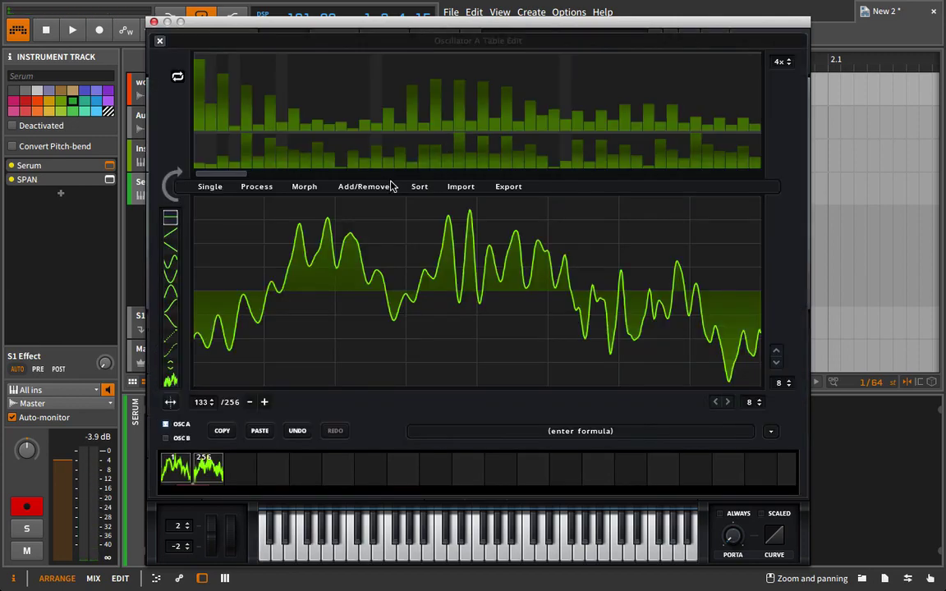
pyautogui.click(160, 40)
pyautogui.click(343, 143)
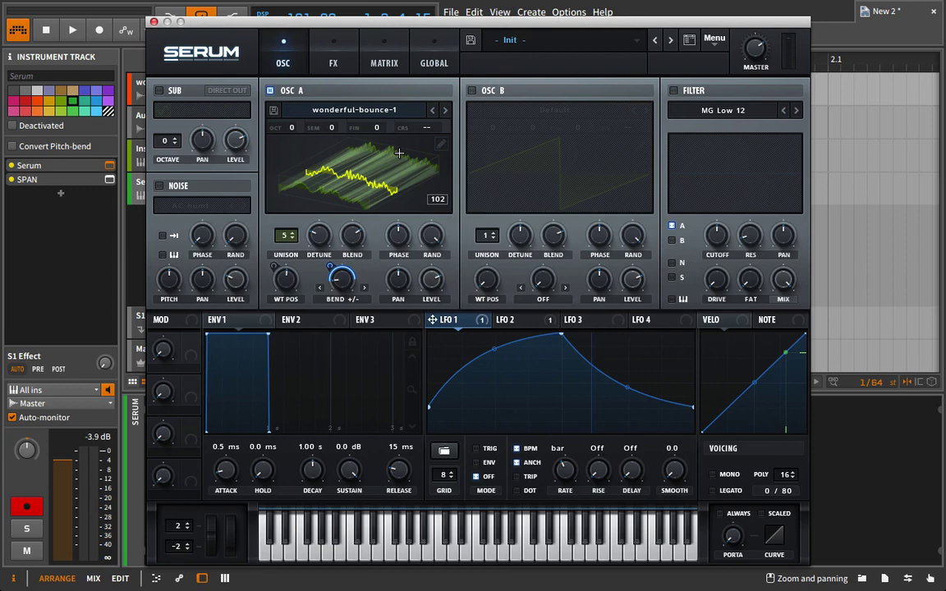
# Close the Serum window and select the Instrument Layer track to show its layered Samplers
pyautogui.click(153, 27)
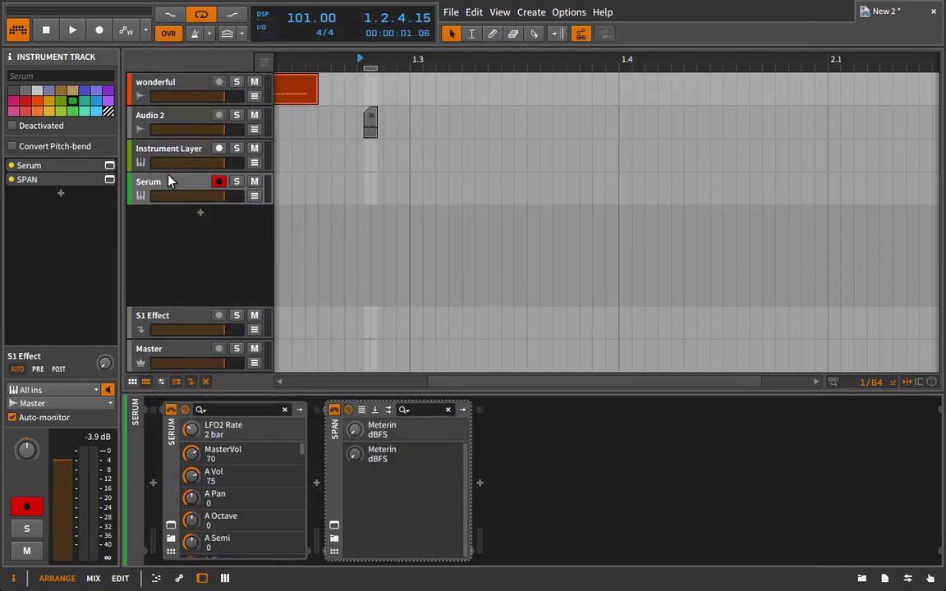
pyautogui.click(153, 156)
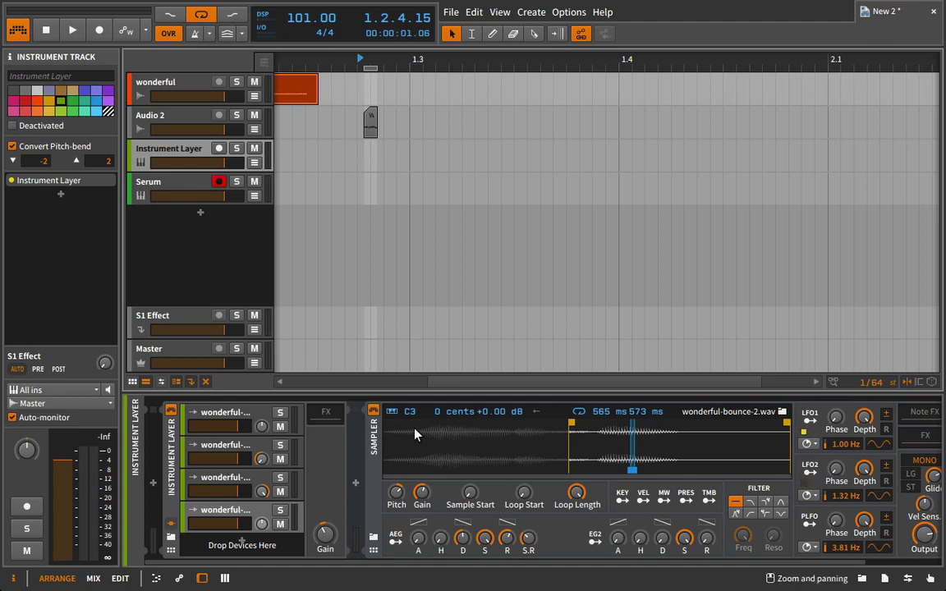